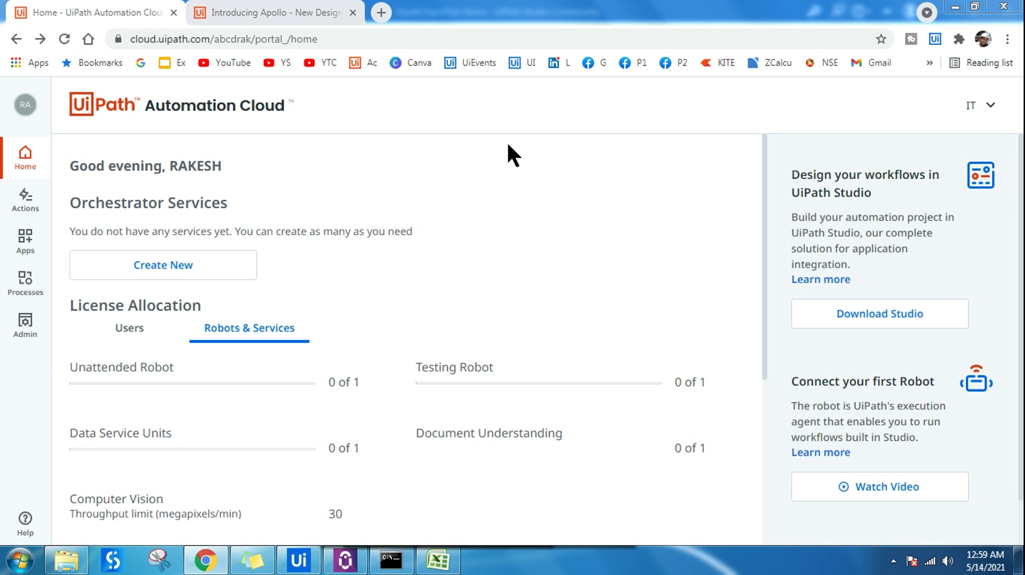
# - Glance at the Apollo blog, return to the Automation Cloud home, then switch to the Studio workflow
pyautogui.click(279, 13)
pyautogui.moveTo(425, 126)
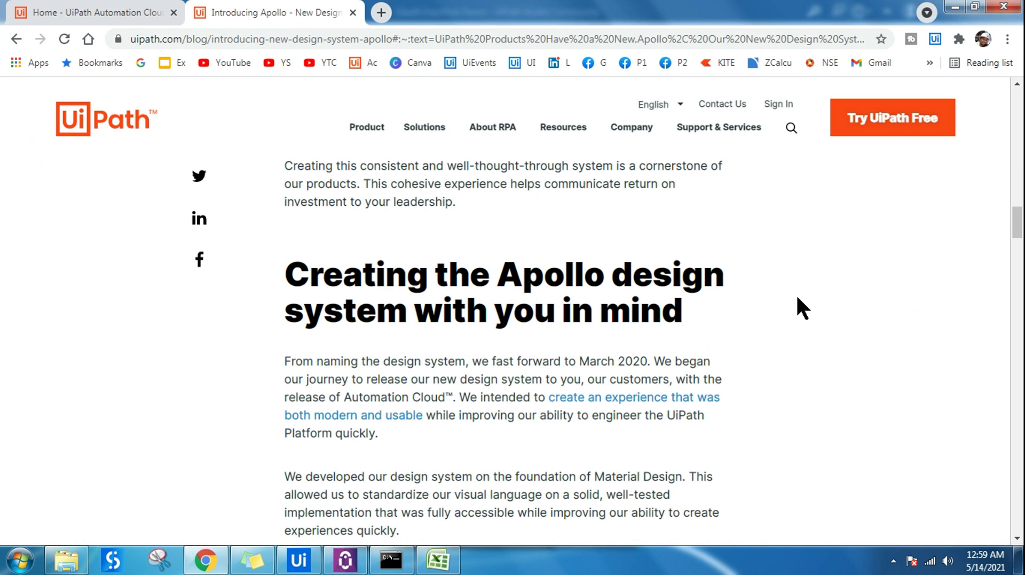
pyautogui.click(77, 13)
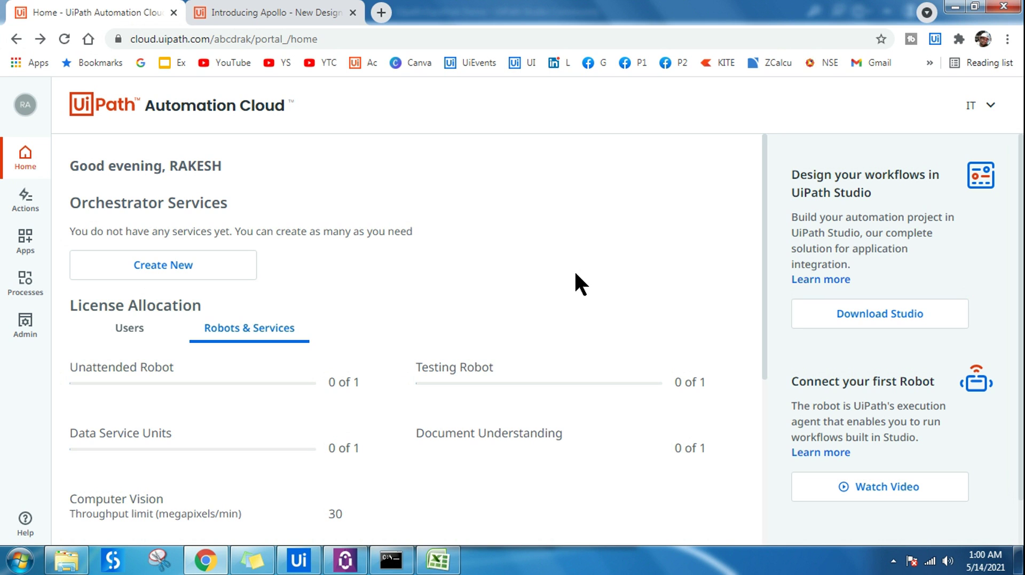
pyautogui.click(298, 559)
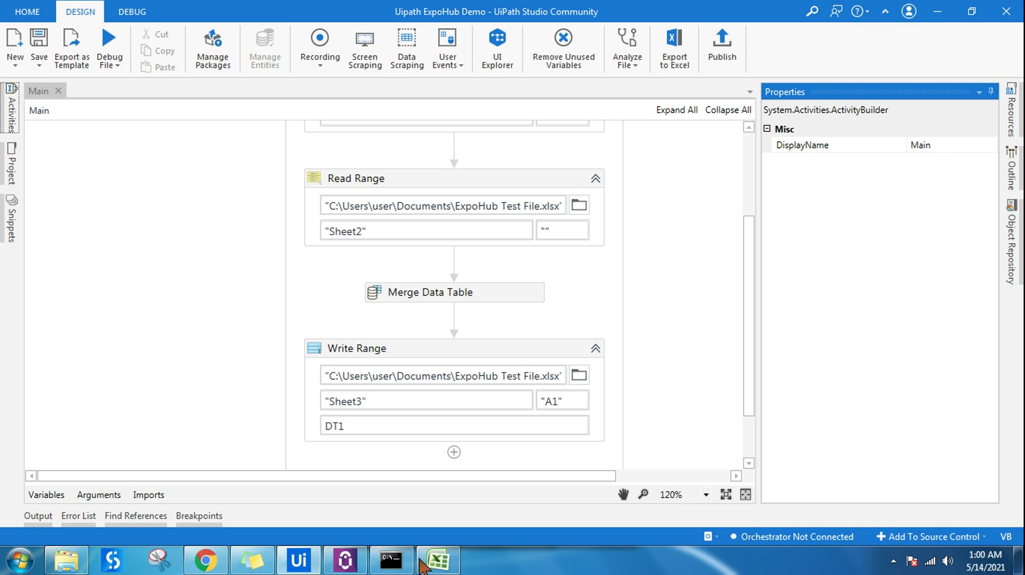
# - Check UiPath Assistant's connection status, then close it
pyautogui.click(345, 559)
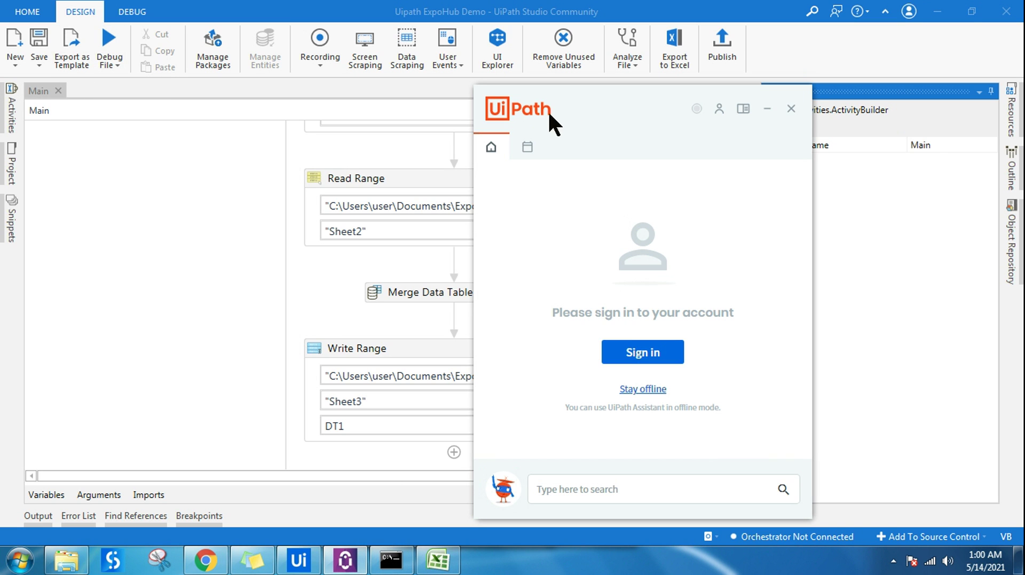
pyautogui.moveTo(693, 109)
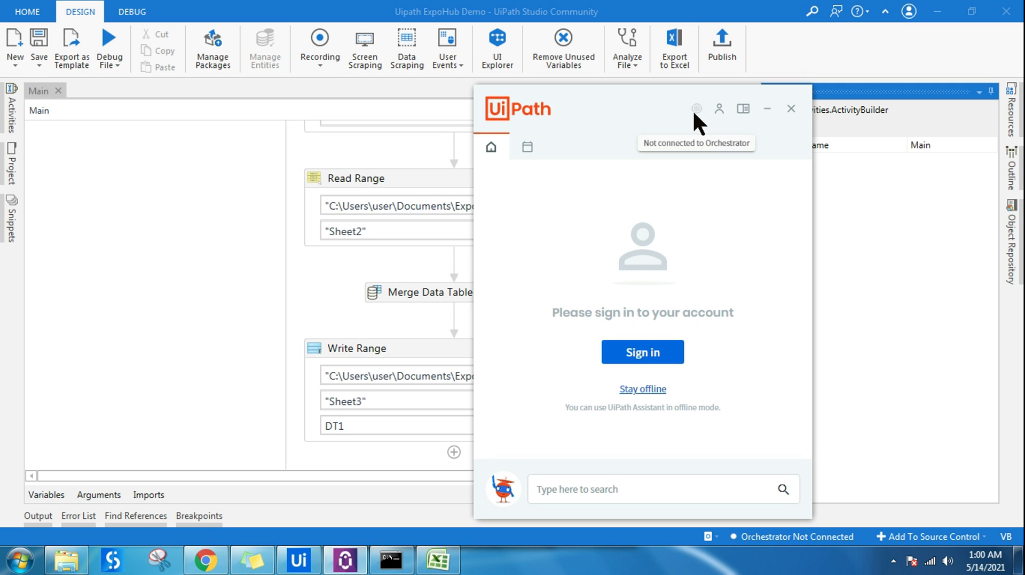
pyautogui.click(114, 327)
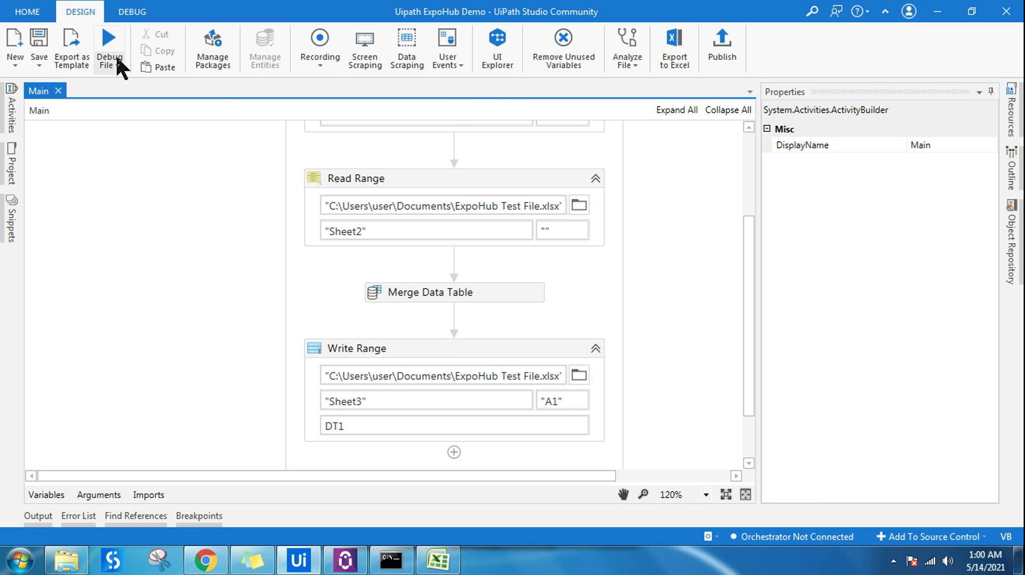
# - Run the workflow file, dismiss the file-in-use error, and bring the ExpoHub Test File workbook forward
pyautogui.click(116, 65)
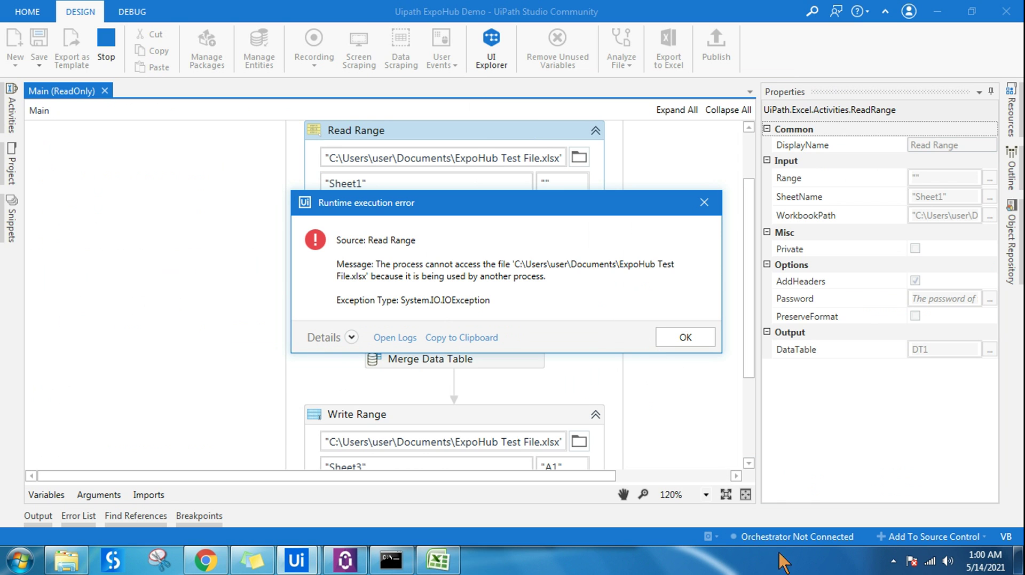
pyautogui.click(705, 202)
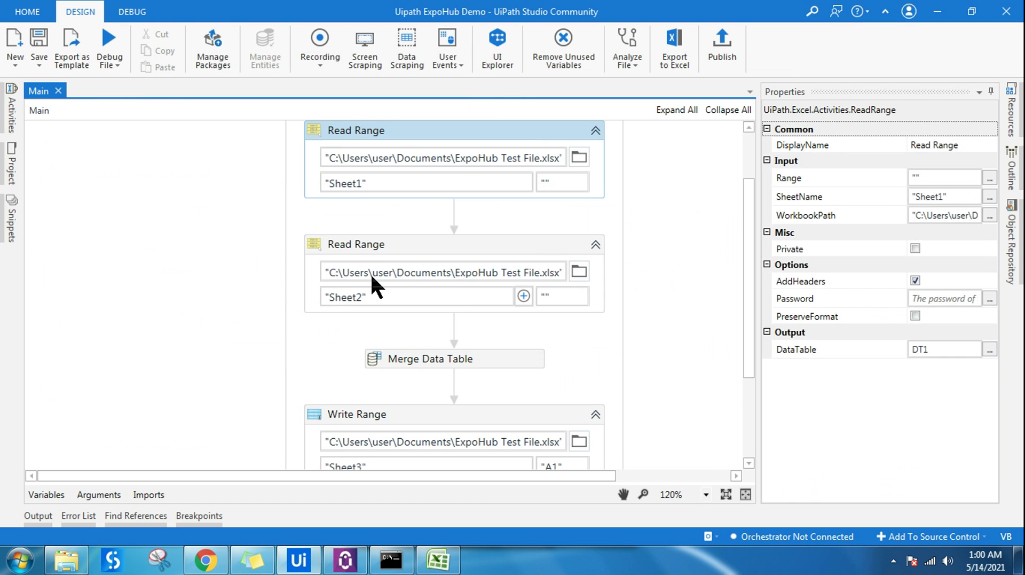
pyautogui.click(438, 560)
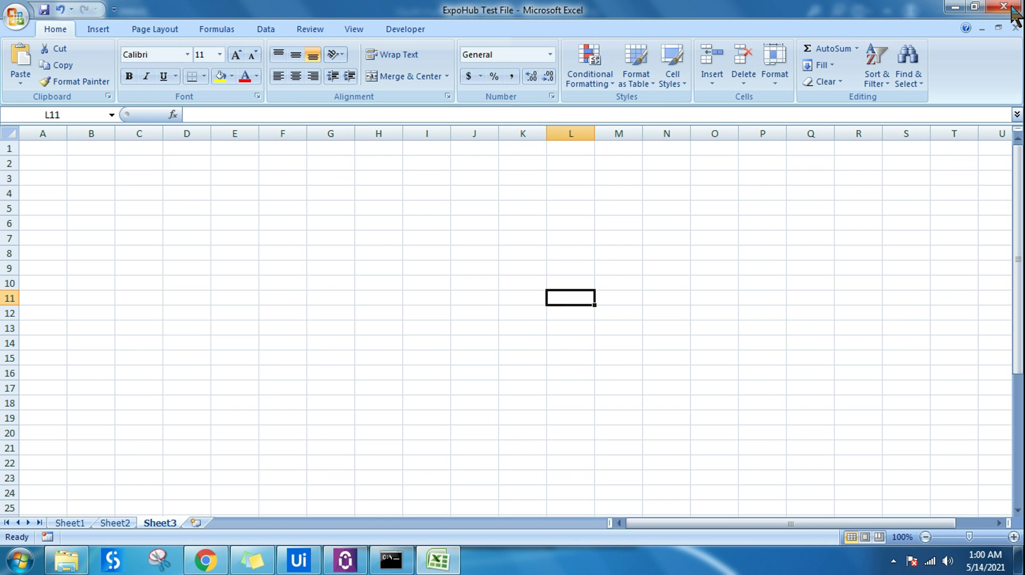
# - Close Excel to free the file and run the workflow file again
pyautogui.click(1004, 6)
pyautogui.click(119, 64)
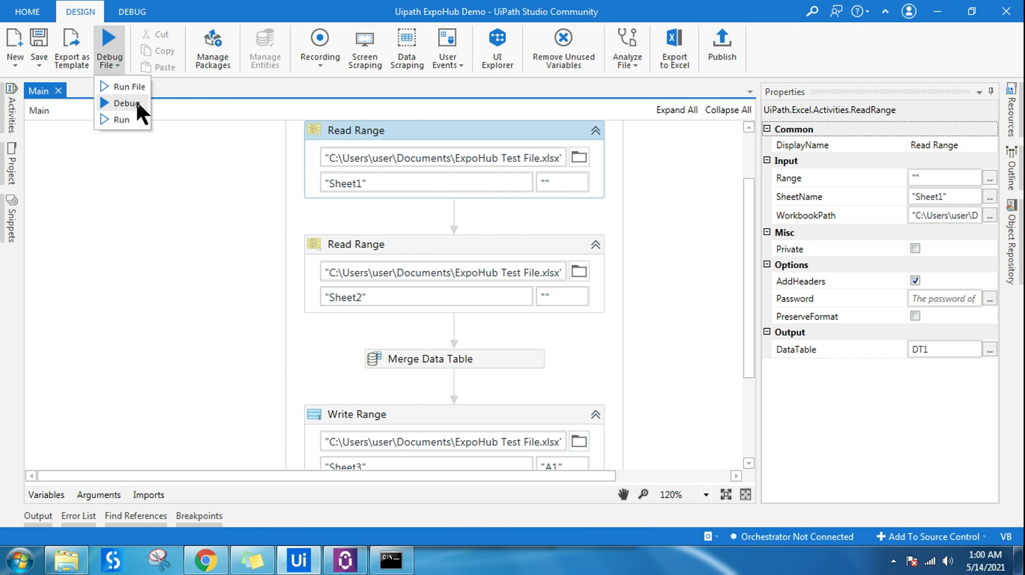
pyautogui.click(128, 84)
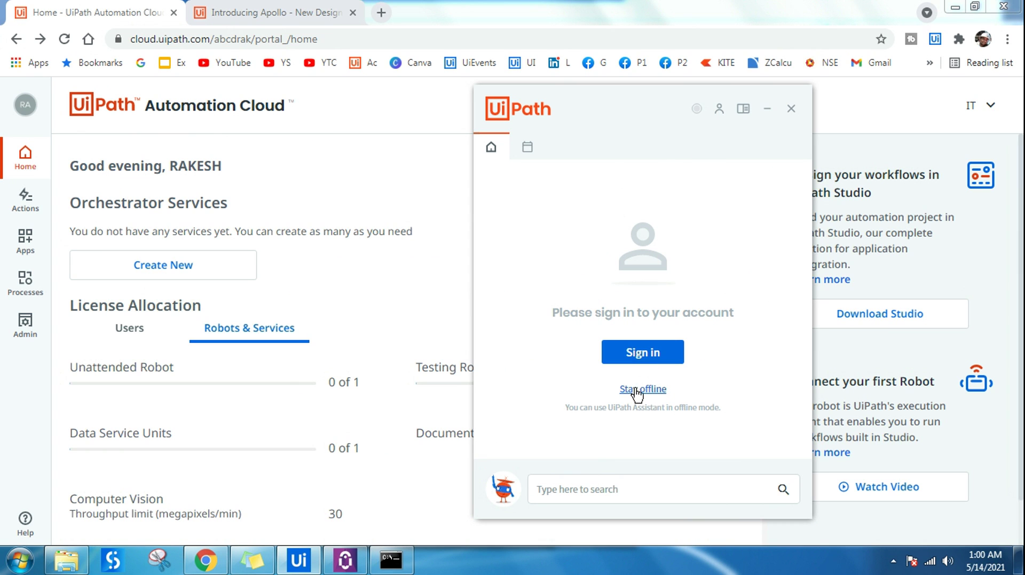
# - Open the UiPath Assistant sign-in window, then bring the Automation Cloud page forward
pyautogui.moveTo(443, 561)
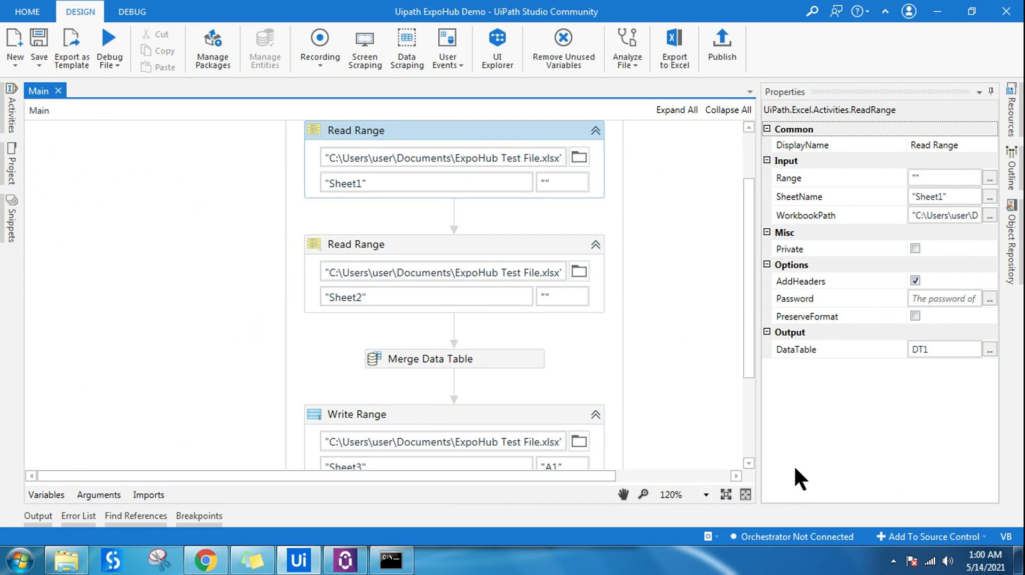
pyautogui.moveTo(772, 536)
pyautogui.click(346, 560)
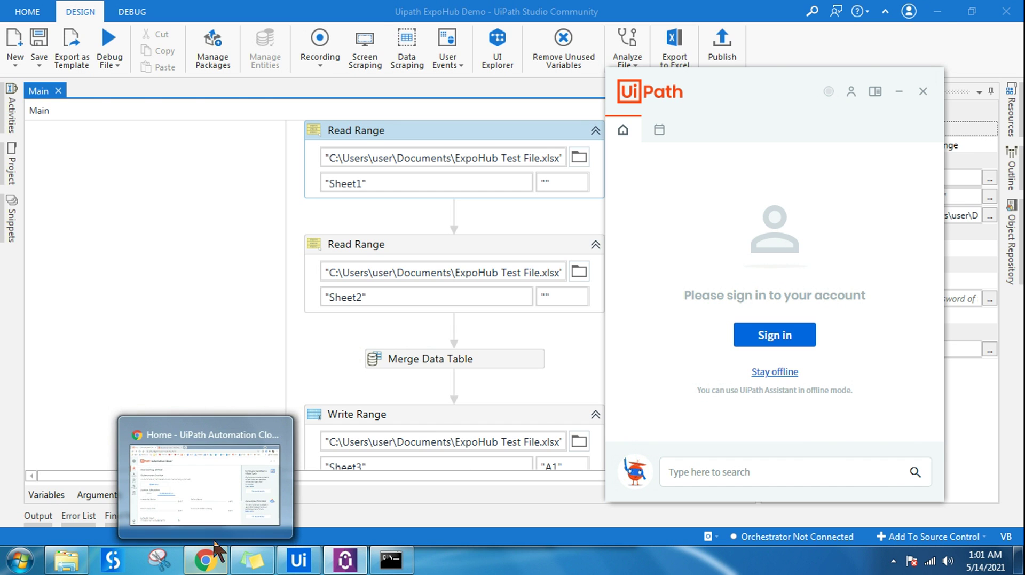
pyautogui.click(225, 459)
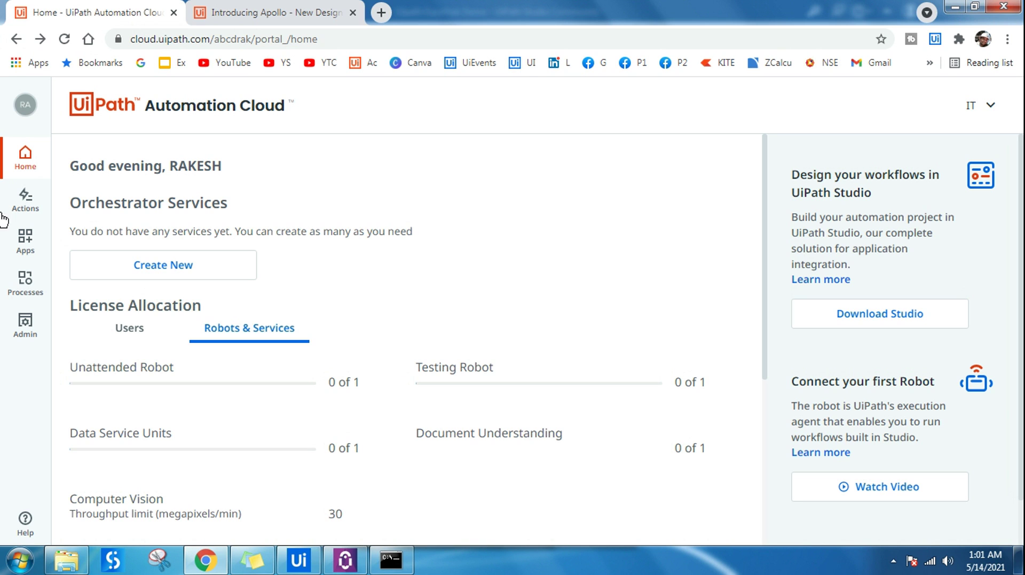
# - From the Automation Cloud home, note that no Orchestrator services exist, then go to Admin Tenants
pyautogui.click(21, 161)
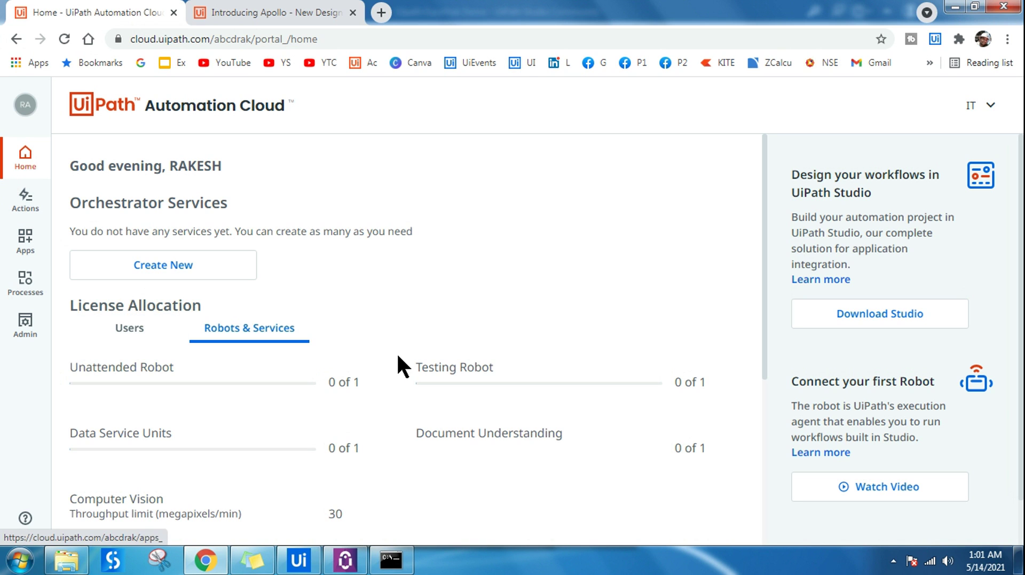
pyautogui.moveTo(83, 203); pyautogui.dragTo(246, 206)
pyautogui.moveTo(127, 232); pyautogui.dragTo(402, 235)
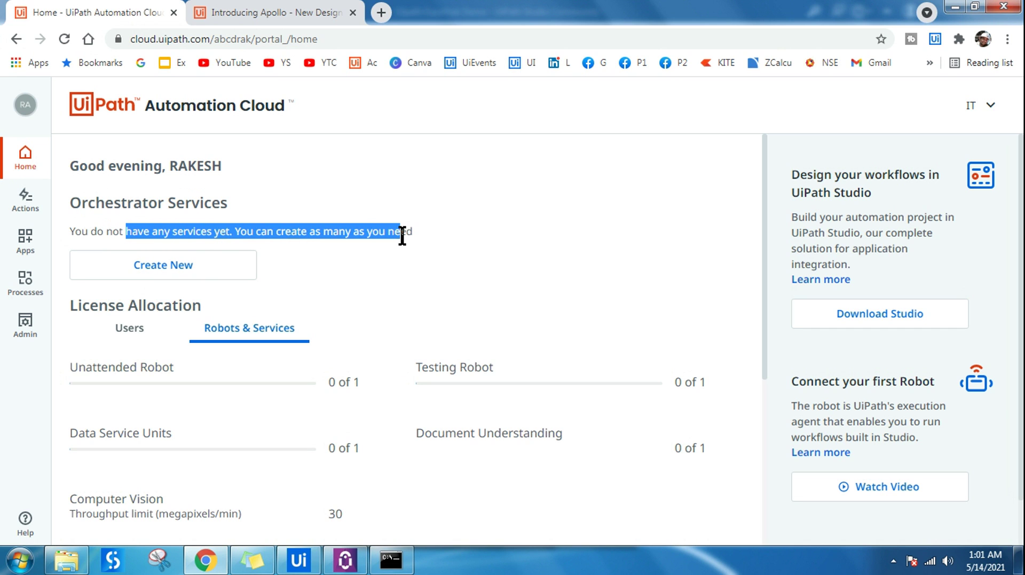
pyautogui.click(478, 236)
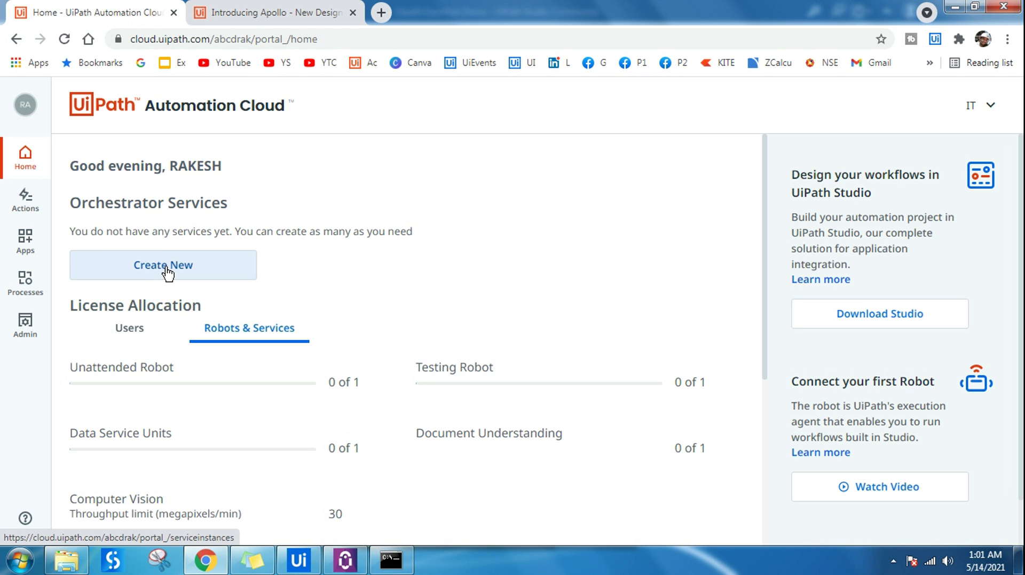
pyautogui.click(24, 327)
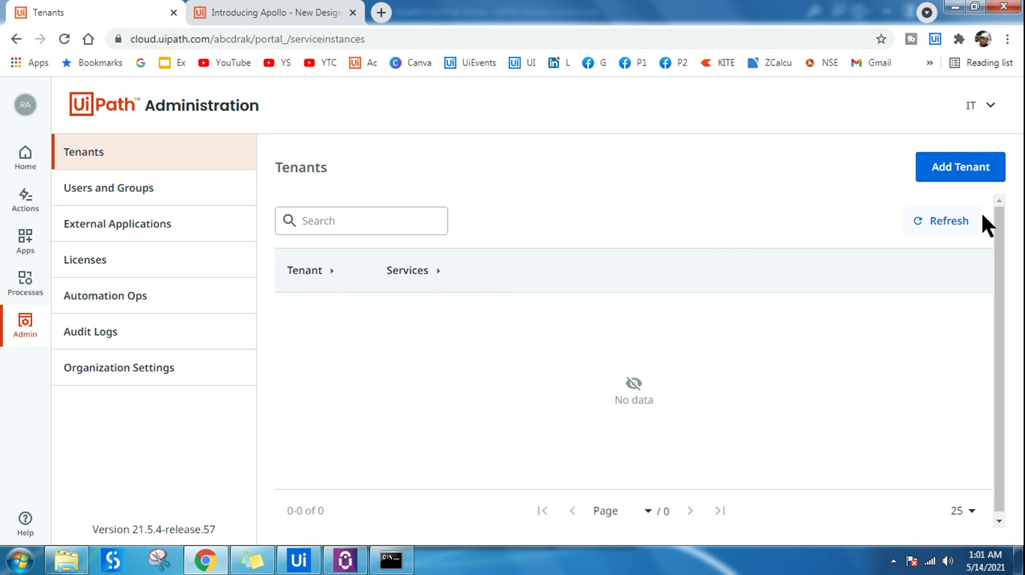
# - Refresh the tenants list and add a tenant named 'IT' with the default services
pyautogui.click(961, 221)
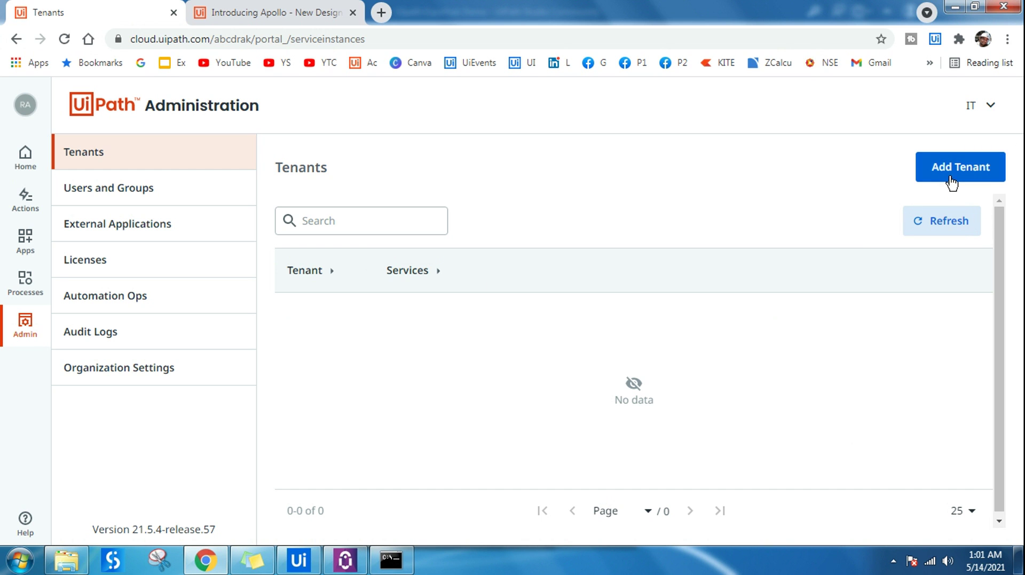
pyautogui.click(963, 178)
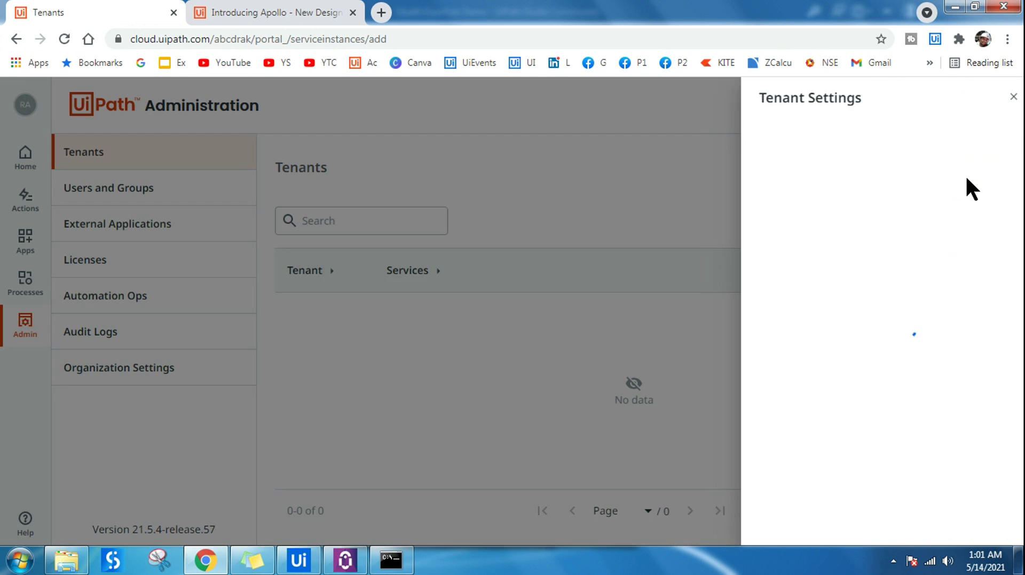
pyautogui.click(814, 164)
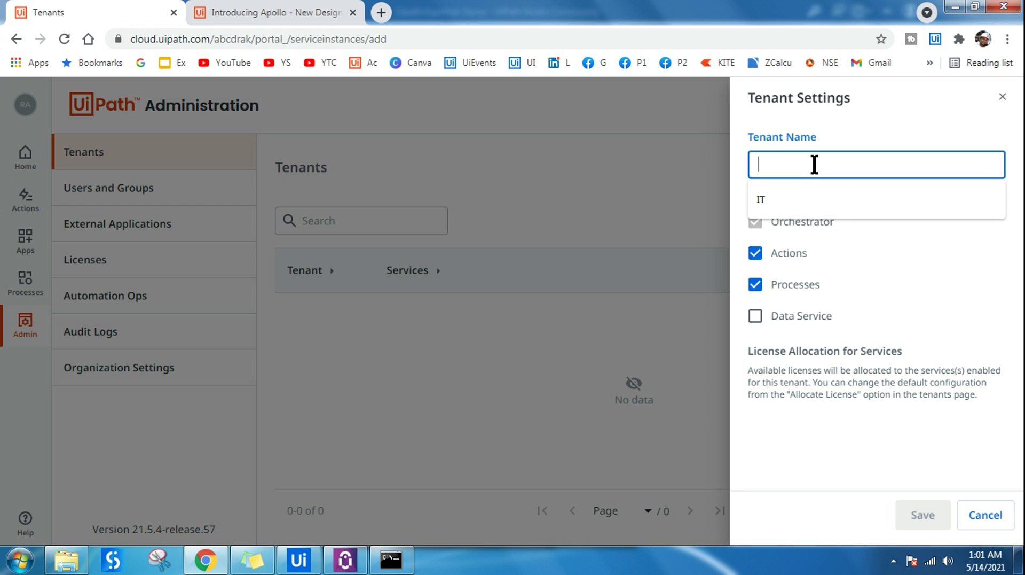
pyautogui.write('it')
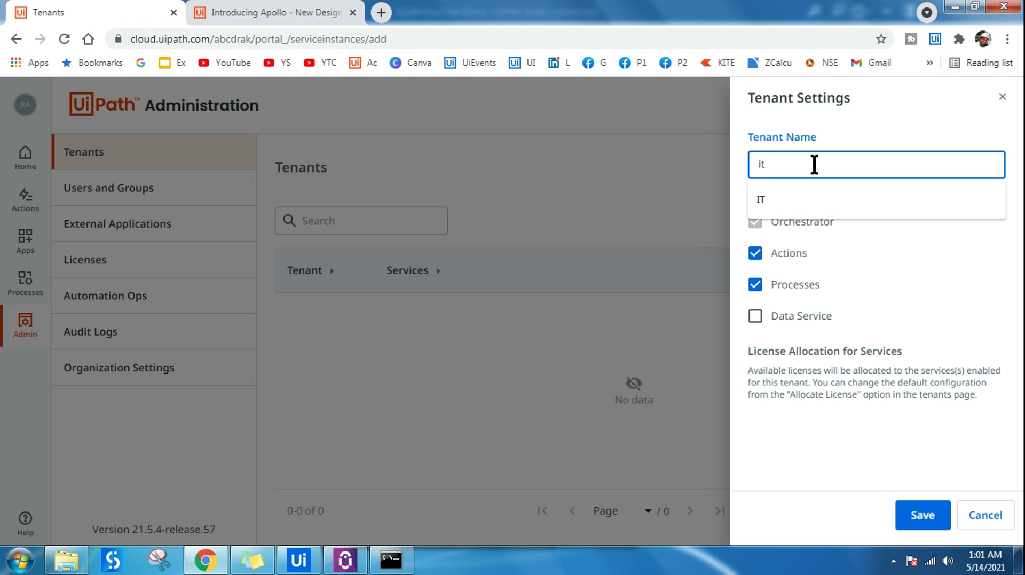
pyautogui.press('BackSpace')
pyautogui.press('BackSpace')
pyautogui.write('IT')
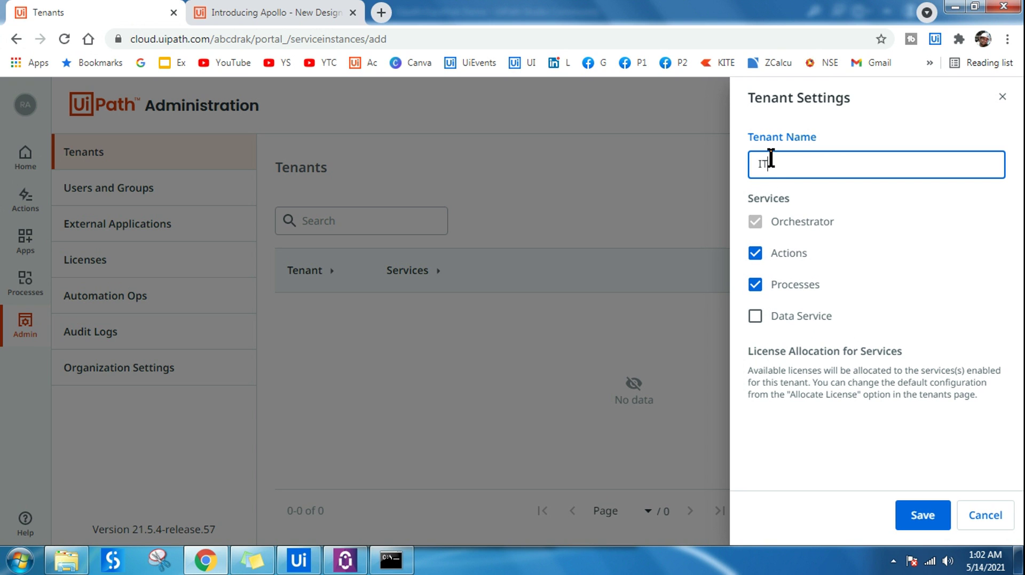
pyautogui.click(929, 515)
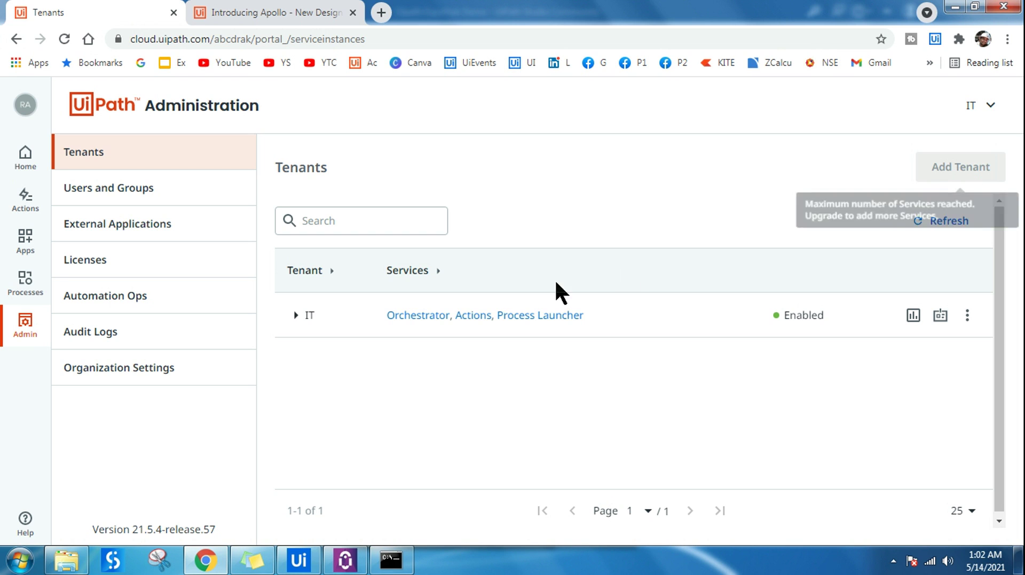
# - Launch Orchestrator from the IT tenant row and skip the design-update welcome
pyautogui.click(418, 319)
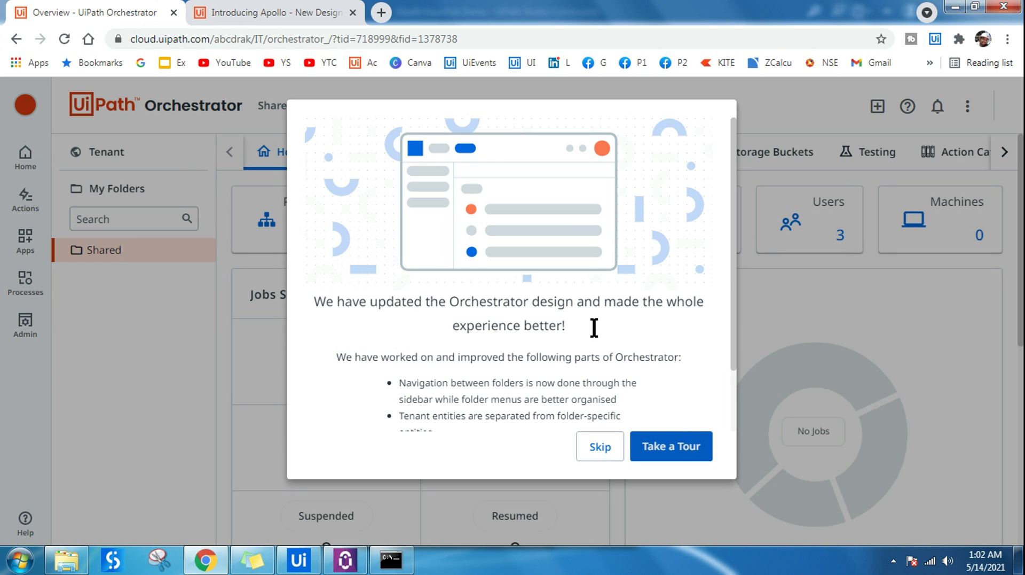
pyautogui.click(600, 447)
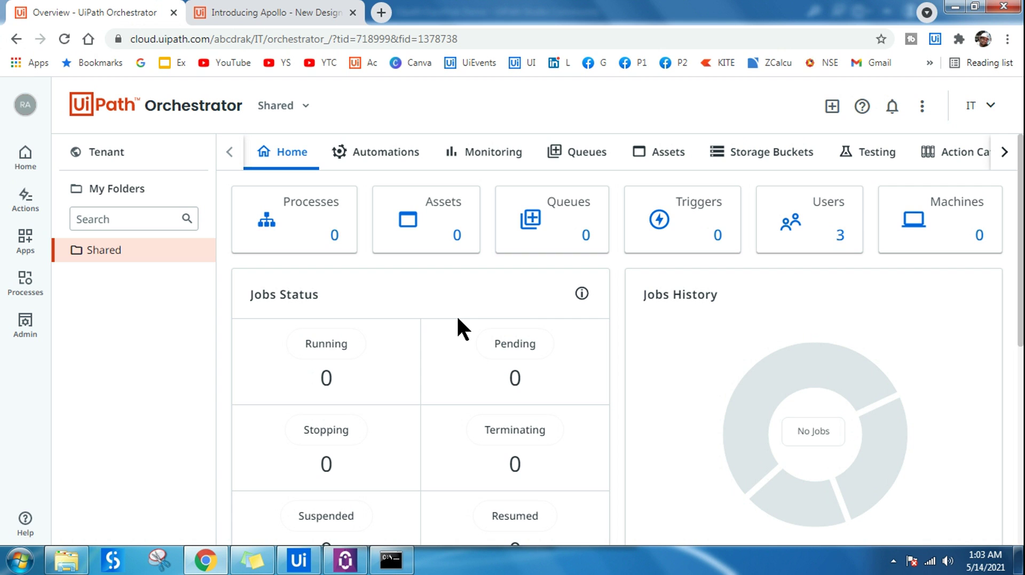
# - Briefly check the Assistant, then open the tenant's Robots settings and its Machines list
pyautogui.click(344, 560)
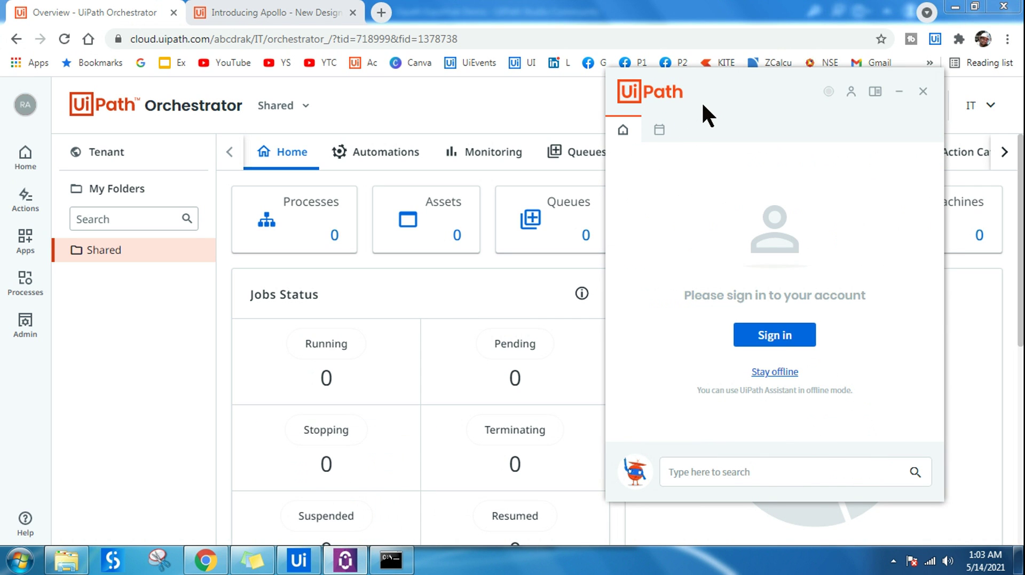
pyautogui.click(171, 336)
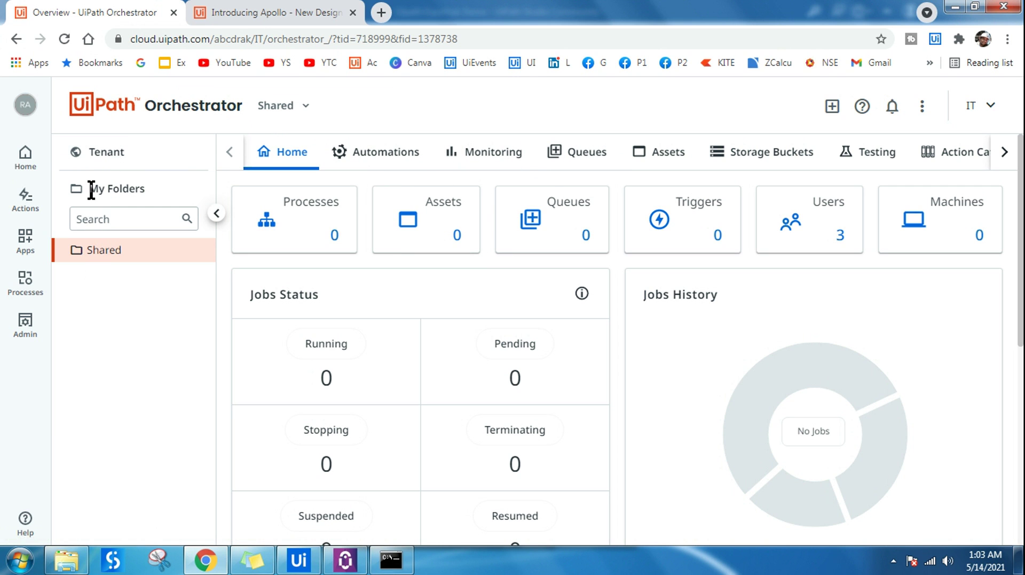
pyautogui.click(107, 155)
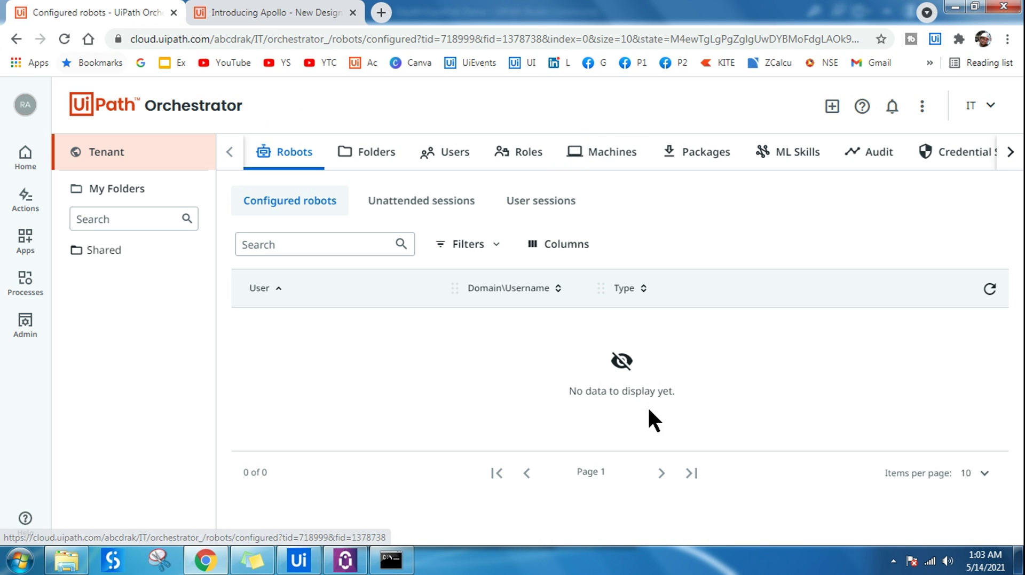
pyautogui.click(614, 162)
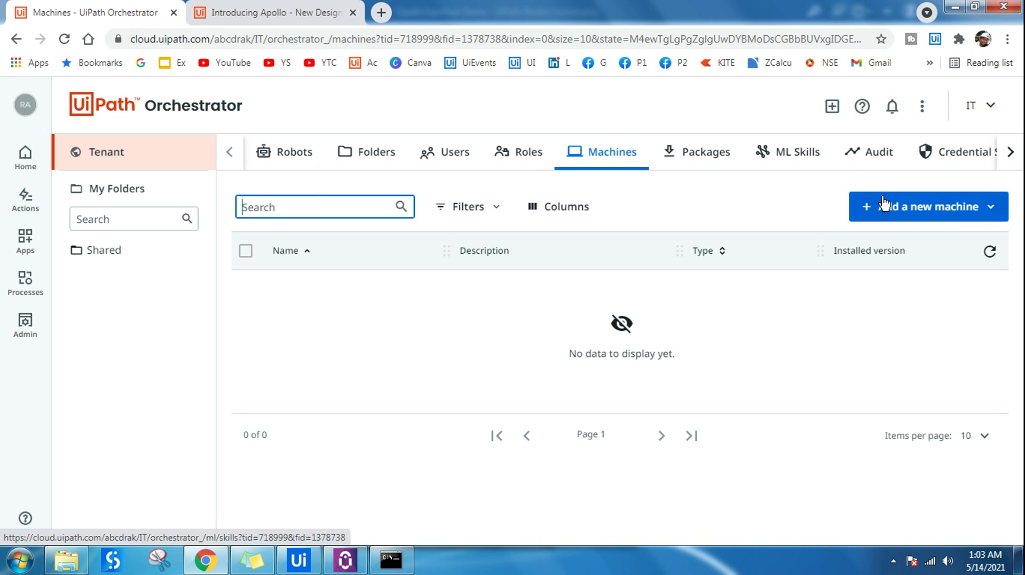
# - Choose Add Standard Machine from the Add a new machine menu
pyautogui.click(903, 216)
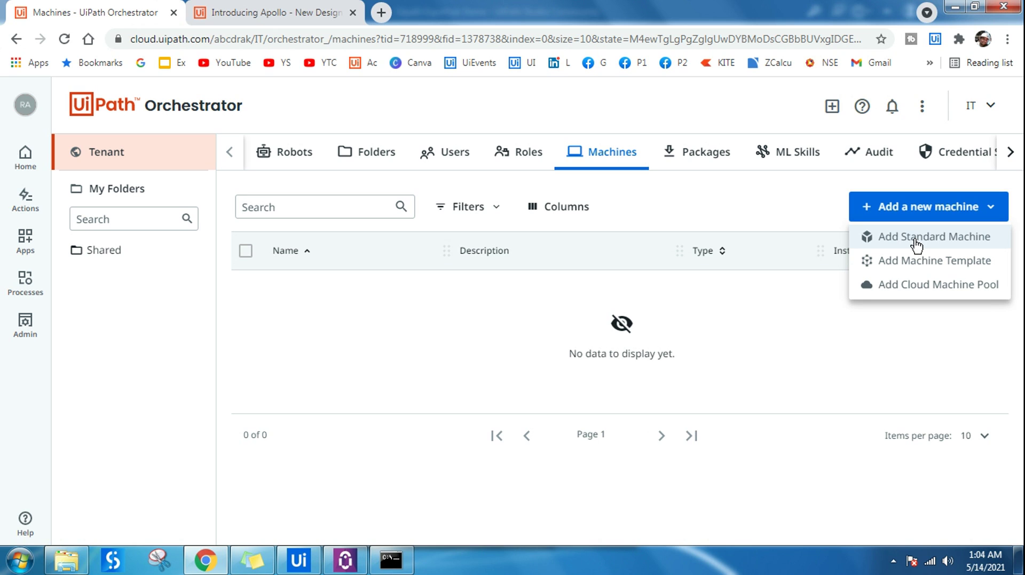
pyautogui.click(933, 246)
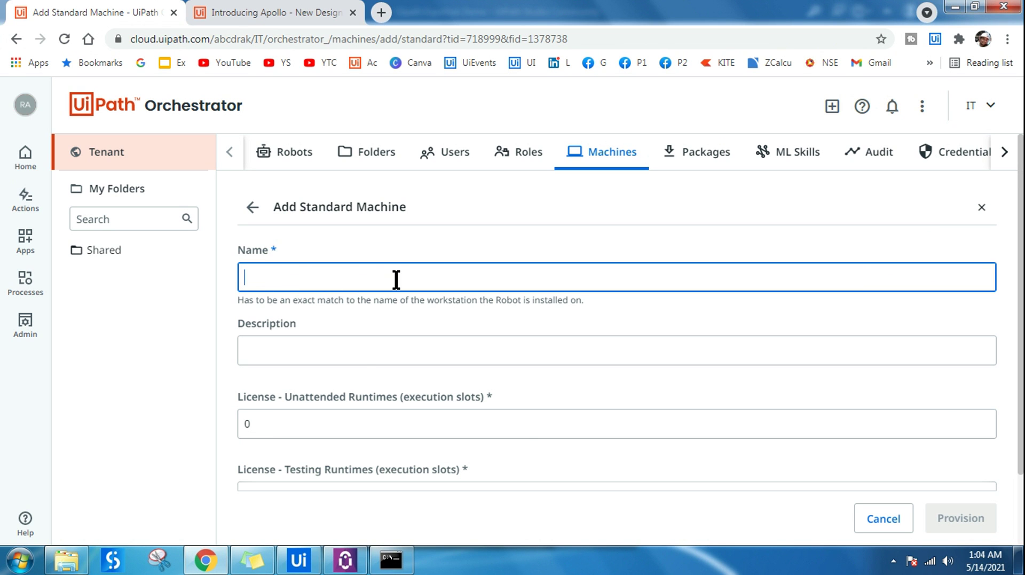
# - In Assistant Preferences, set the Orchestrator connection type to Machine Key and copy the Machine Name
pyautogui.click(345, 559)
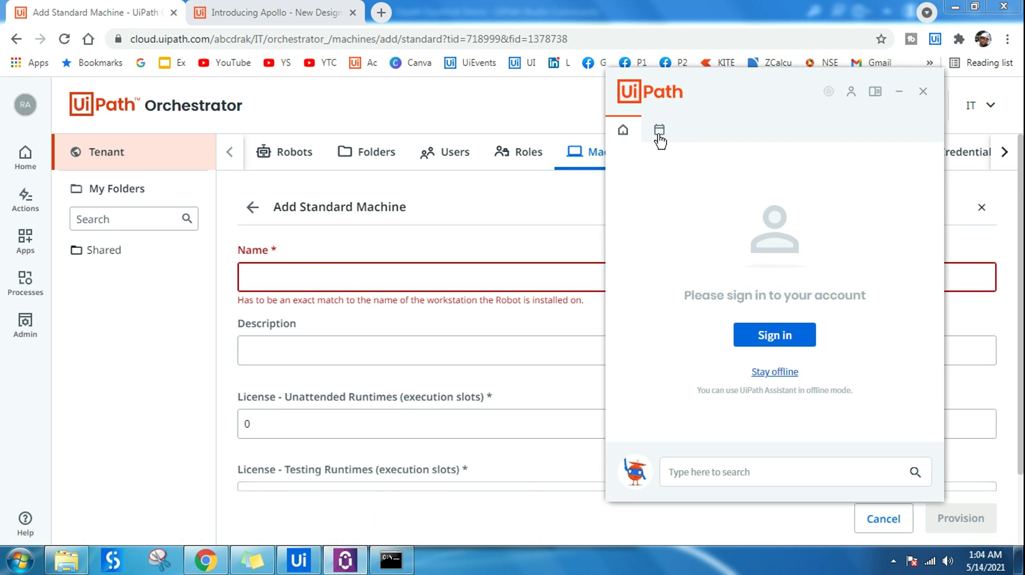
pyautogui.click(851, 94)
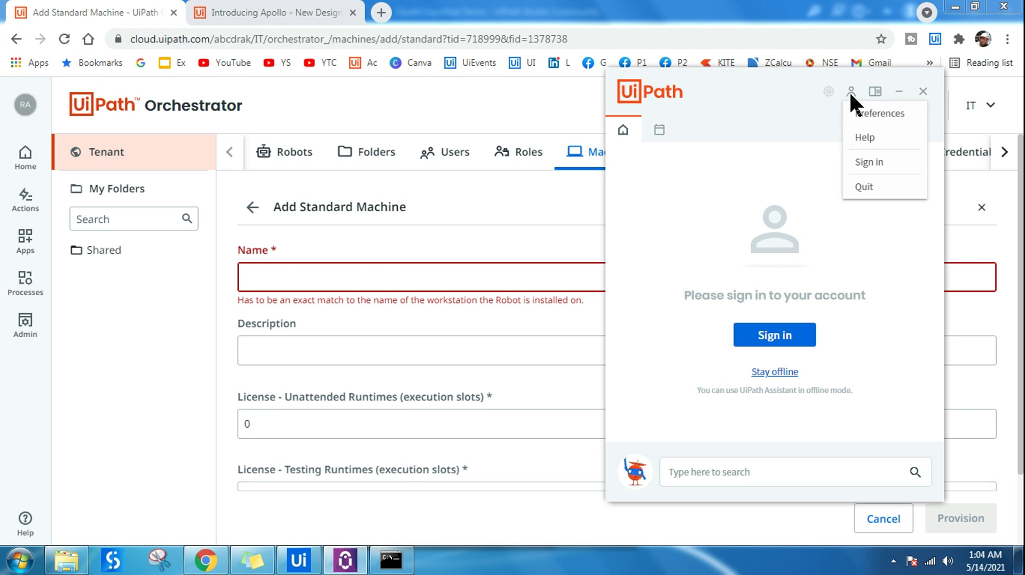
pyautogui.click(879, 114)
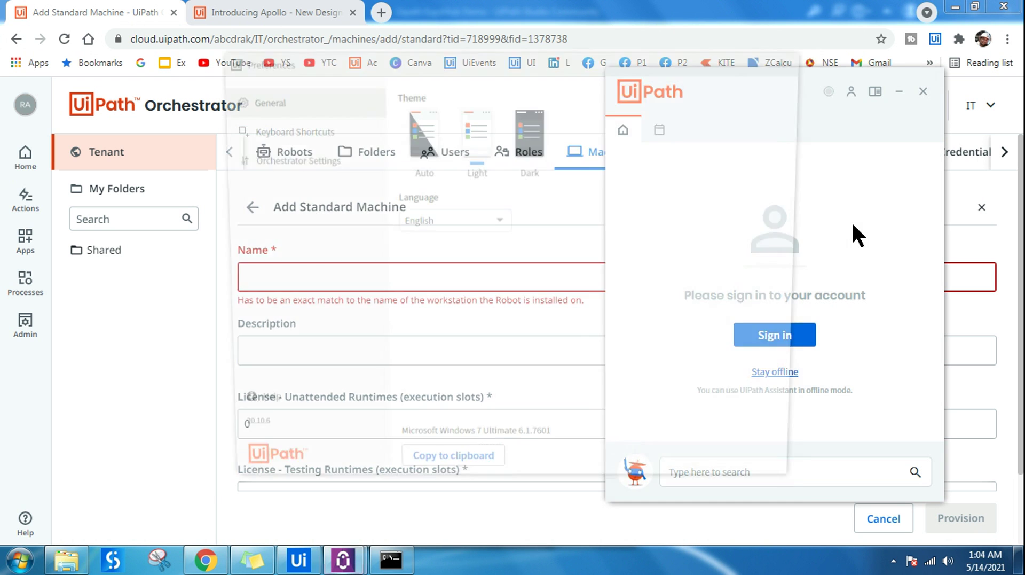
pyautogui.click(273, 163)
pyautogui.click(767, 153)
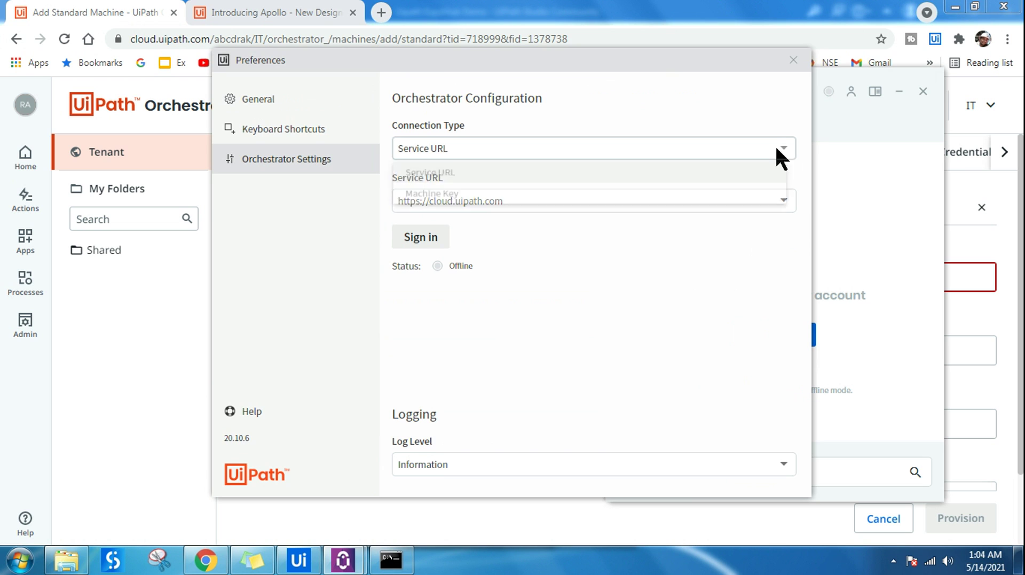
pyautogui.click(450, 198)
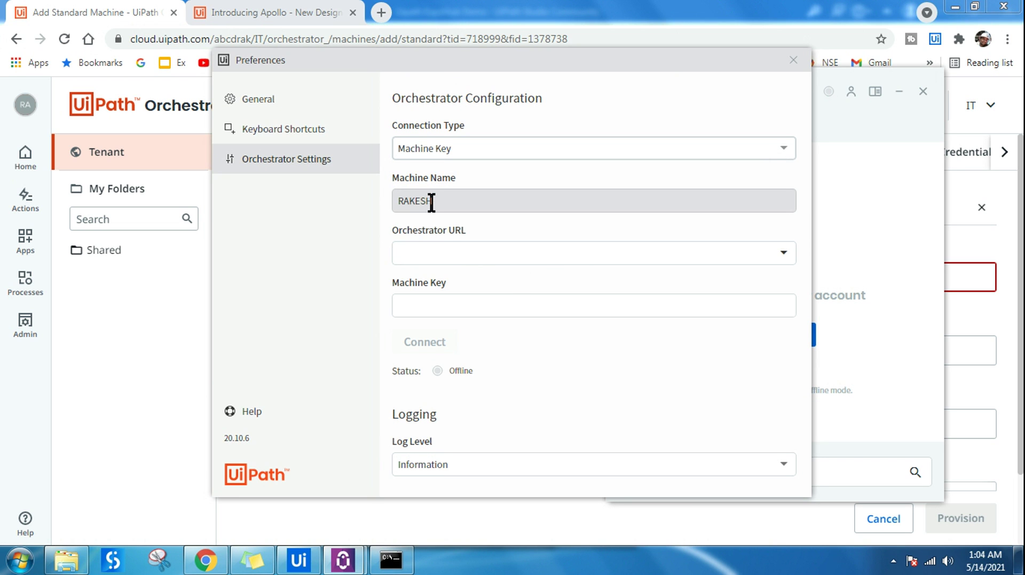
pyautogui.doubleClick(421, 206)
pyautogui.hotkey('ctrl', 'c')
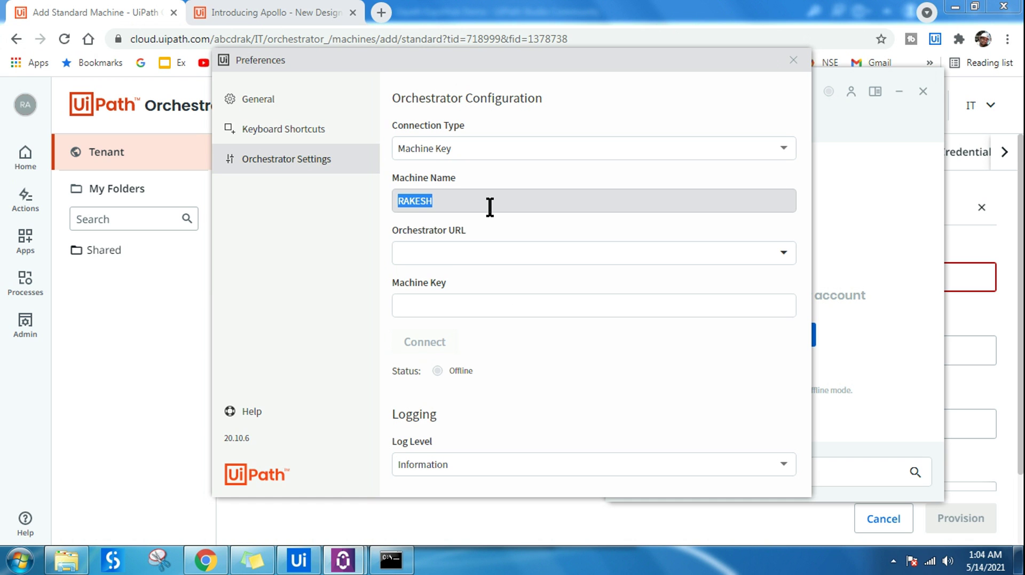
# - Paste the workstation's machine name into the new machine's Name field
pyautogui.click(187, 336)
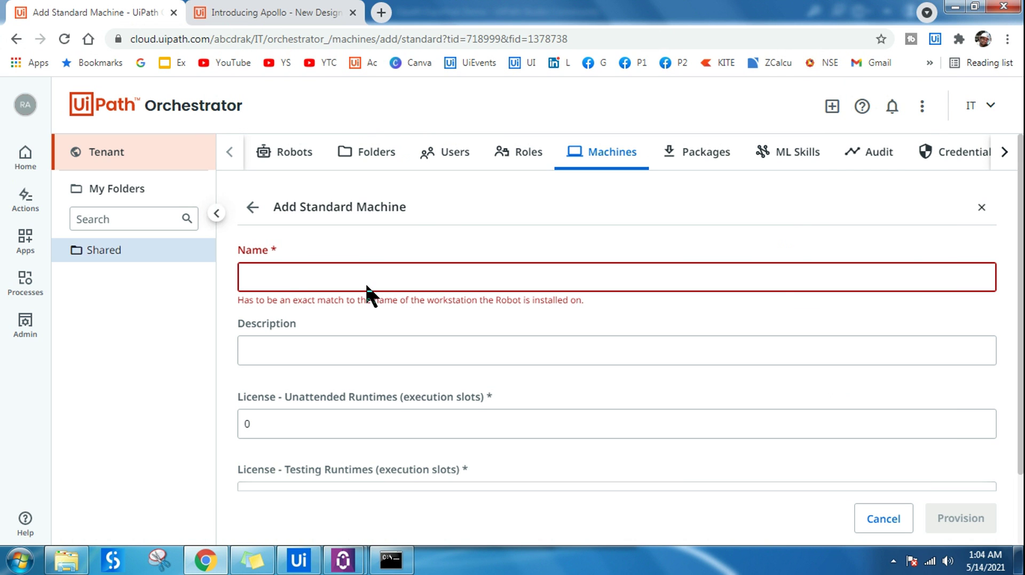
pyautogui.click(293, 276)
pyautogui.hotkey('ctrl', 'v')
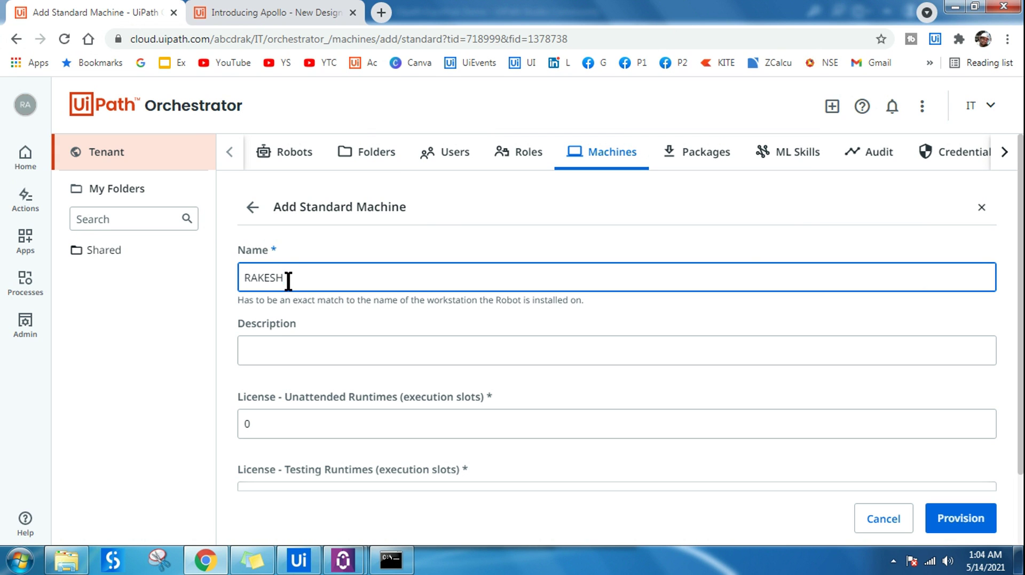
pyautogui.moveTo(342, 559)
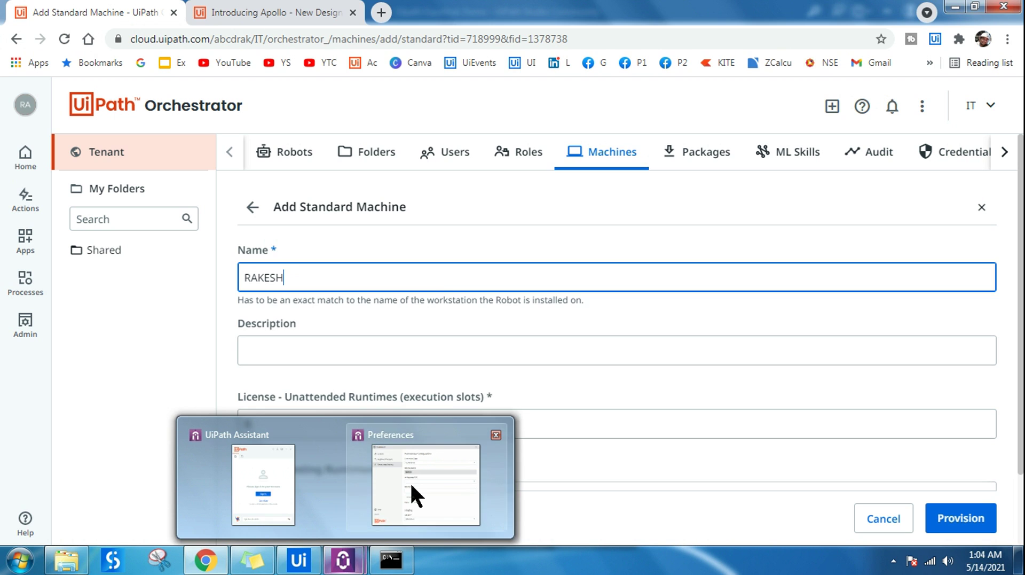
pyautogui.click(410, 486)
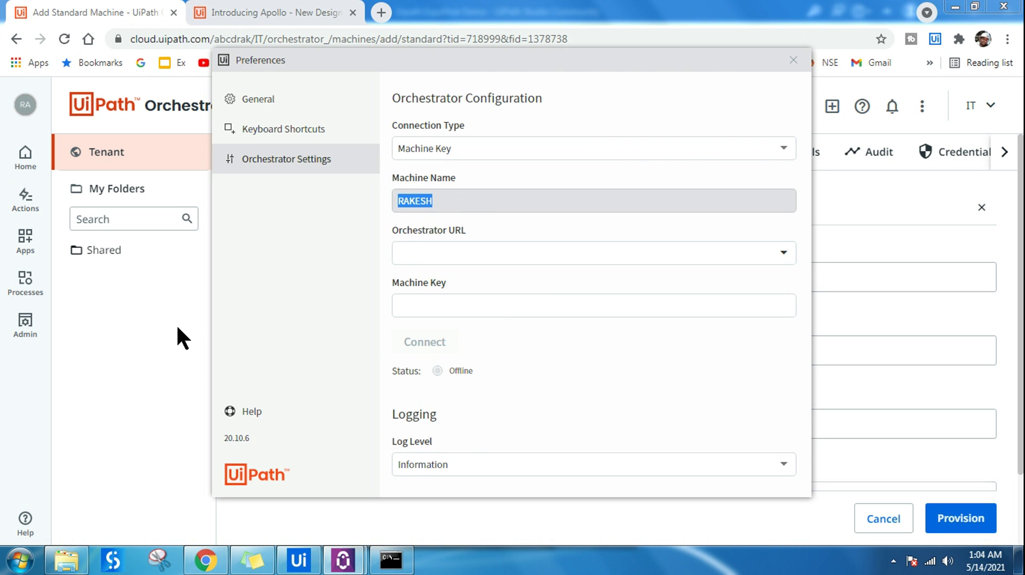
pyautogui.click(169, 327)
# - Set Unattended Runtimes to 1 and provision the standard machine
pyautogui.scroll(-1, 289, 420)
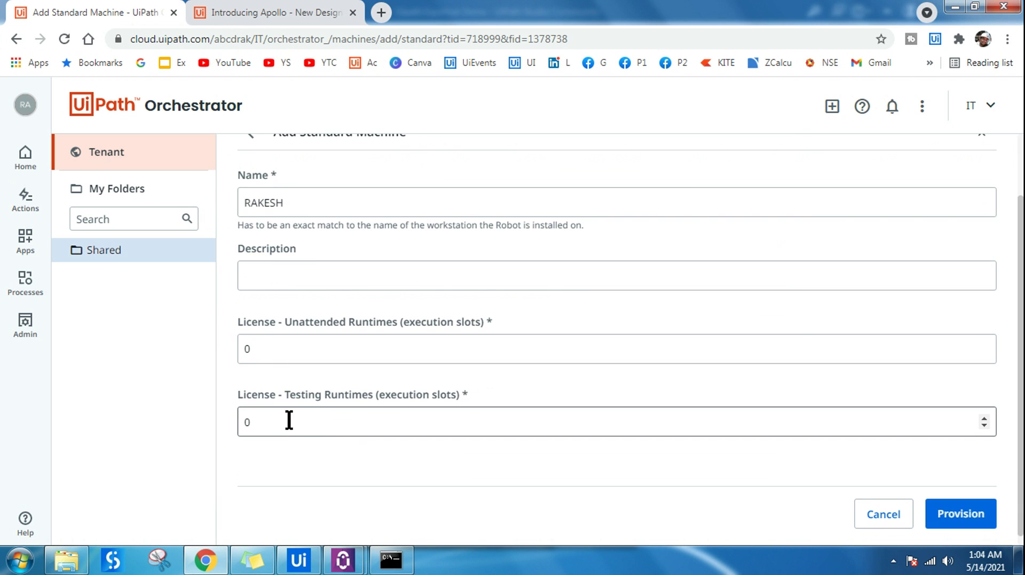
pyautogui.click(320, 346)
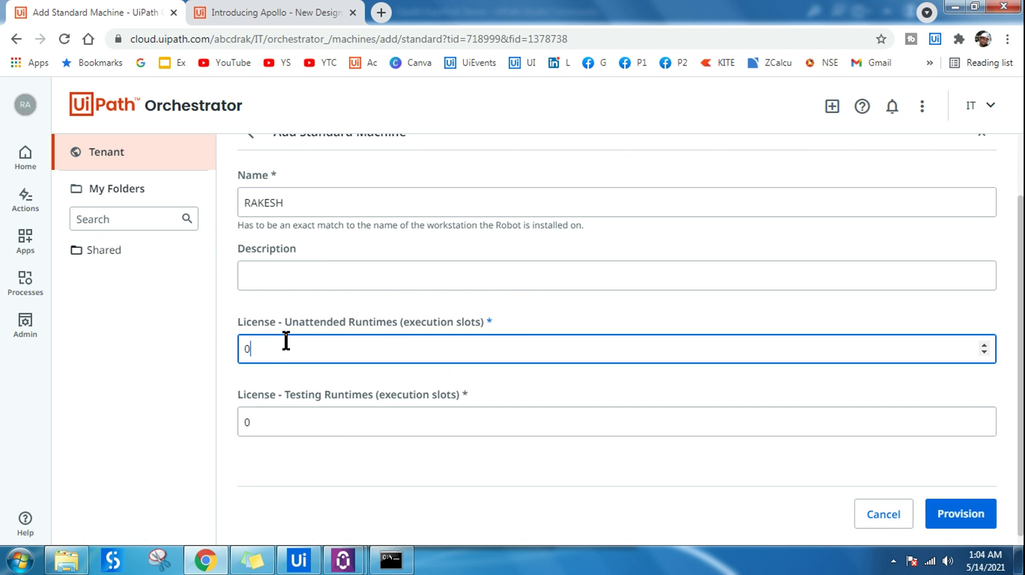
pyautogui.click(984, 345)
pyautogui.click(984, 345)
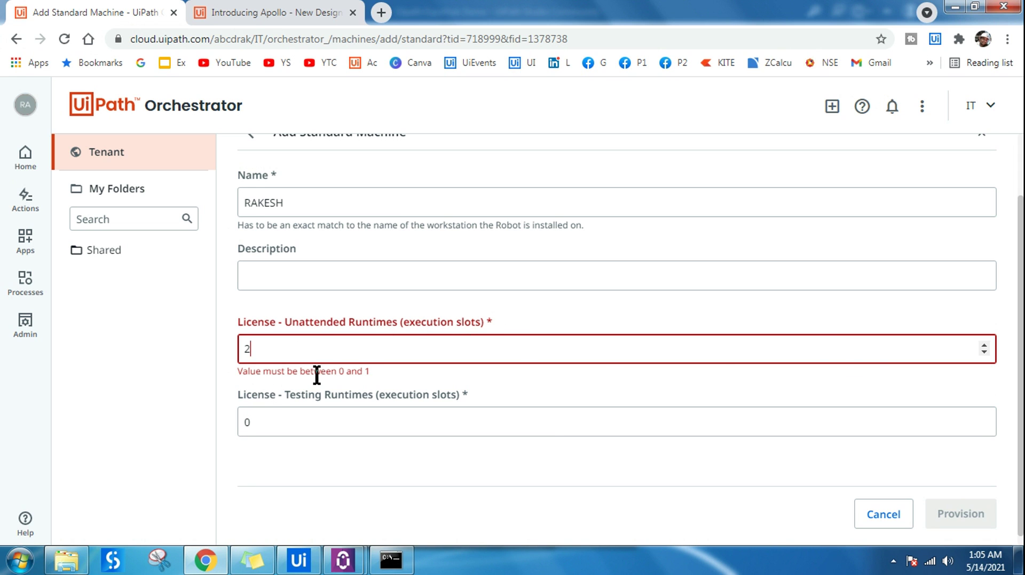
pyautogui.click(984, 350)
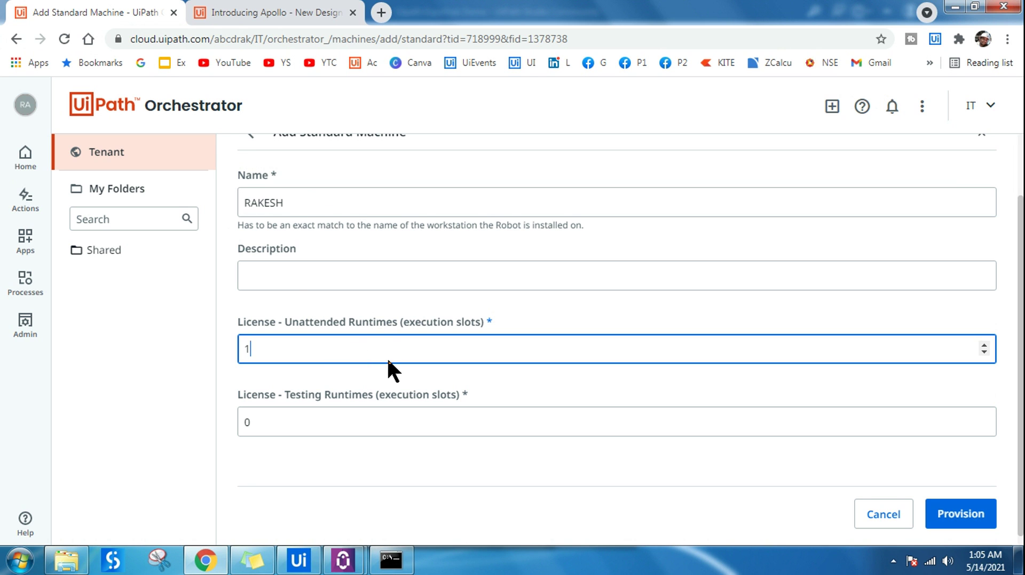
pyautogui.scroll(2, 386, 358)
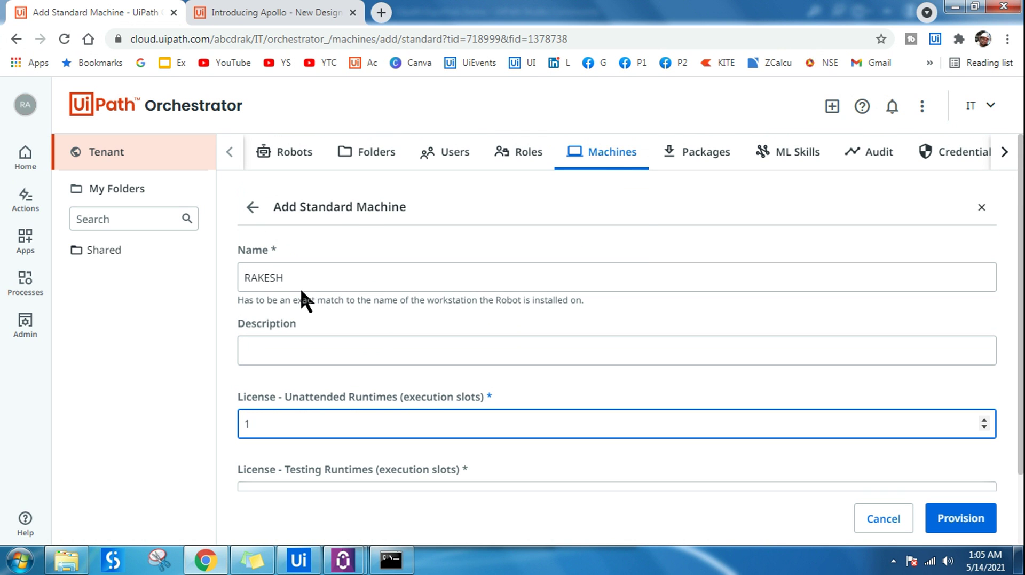
pyautogui.click(965, 518)
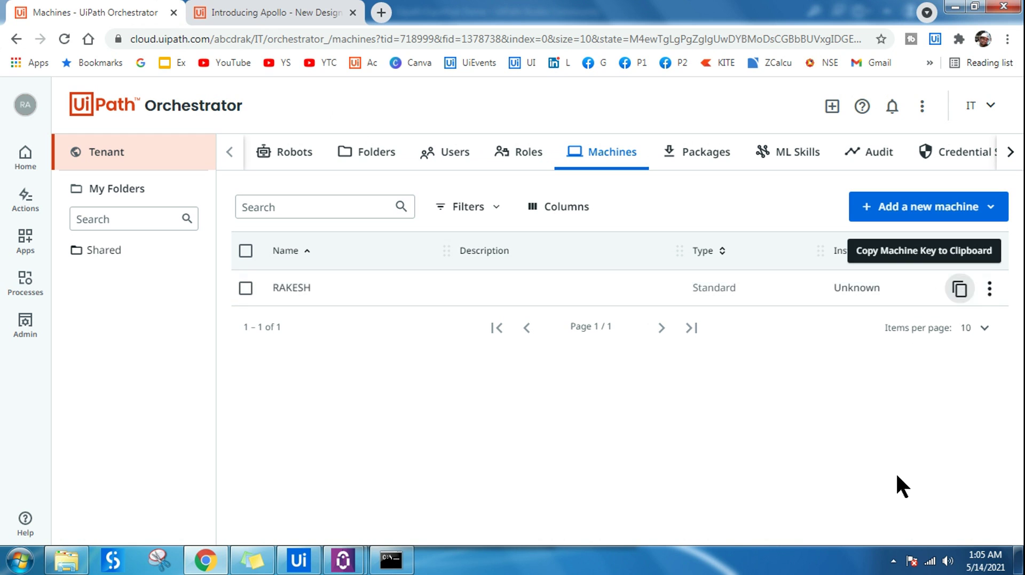
# - Copy the new machine's key to the clipboard and return to the Assistant preferences
pyautogui.click(960, 293)
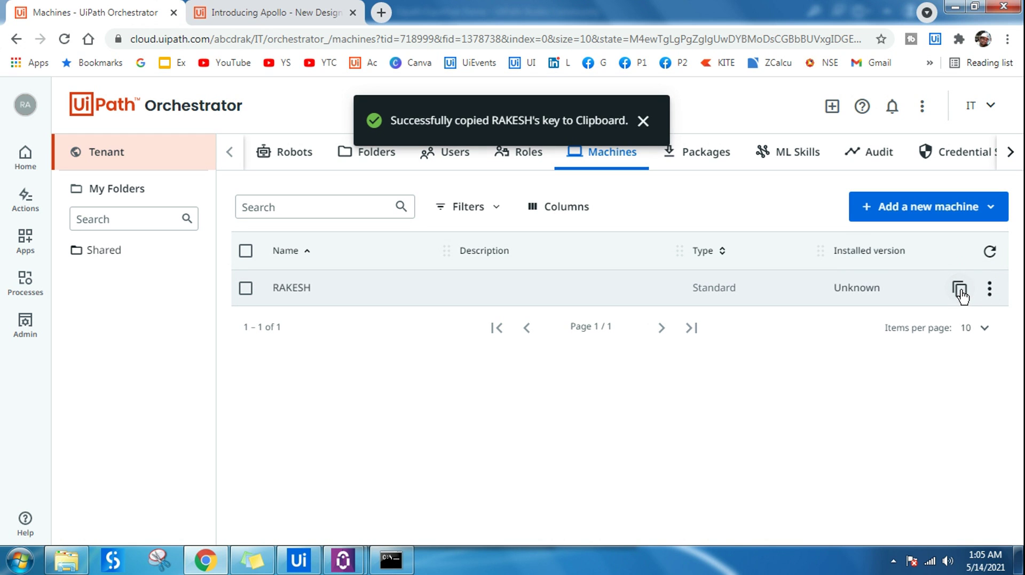
pyautogui.moveTo(353, 566)
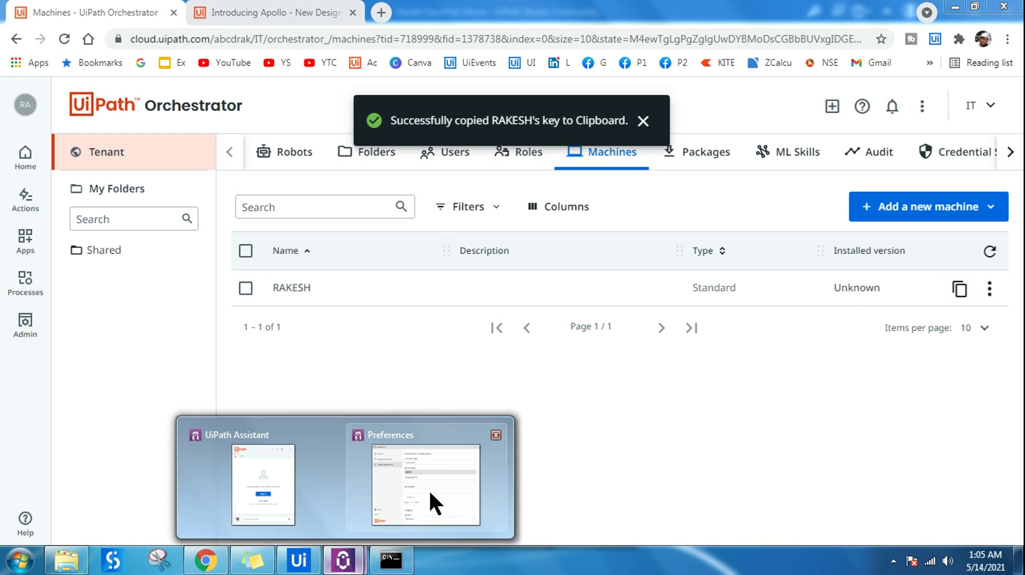
pyautogui.click(427, 489)
# - Paste the machine key into Assistant Preferences and copy the tenant's base URL from the browser
pyautogui.click(422, 306)
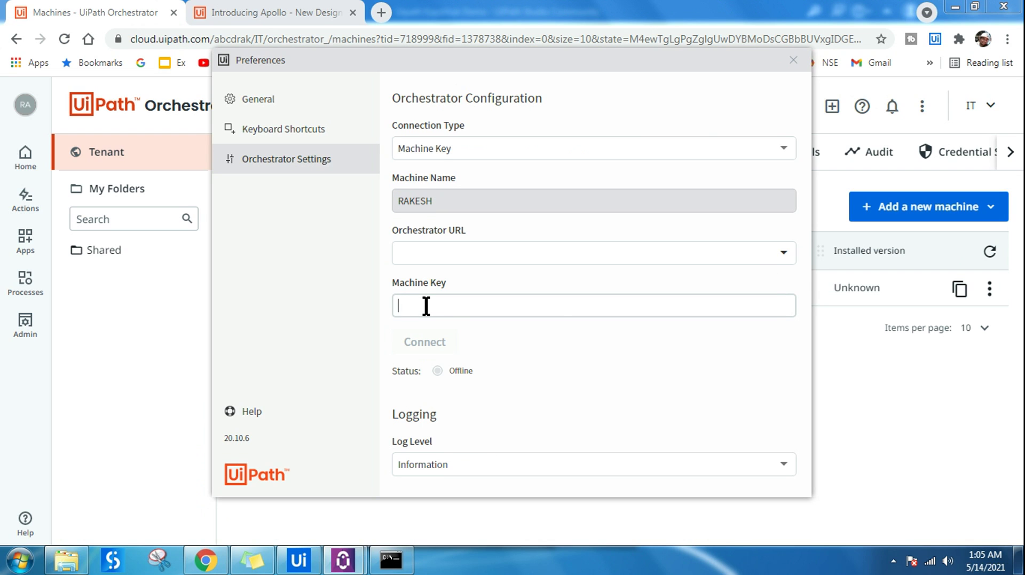
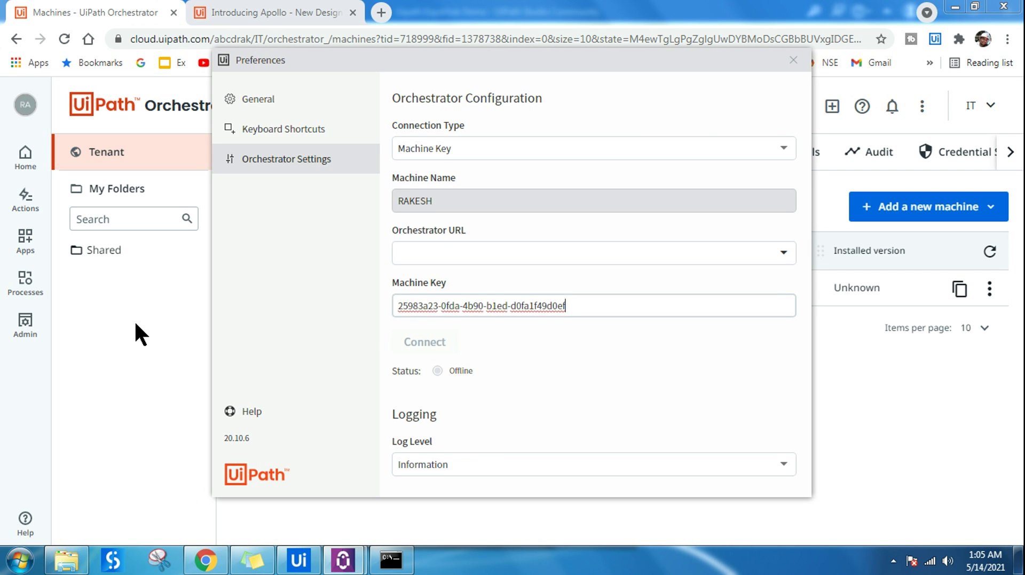
pyautogui.click(115, 361)
pyautogui.moveTo(265, 39); pyautogui.dragTo(102, 51)
pyautogui.hotkey('ctrl', 'c')
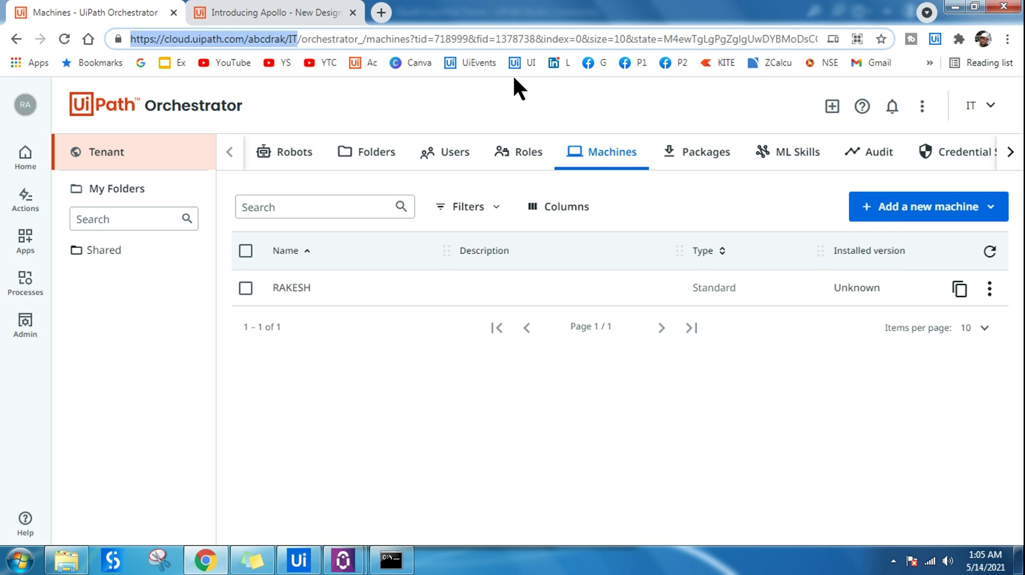
pyautogui.hotkey('alt', 'Tab')
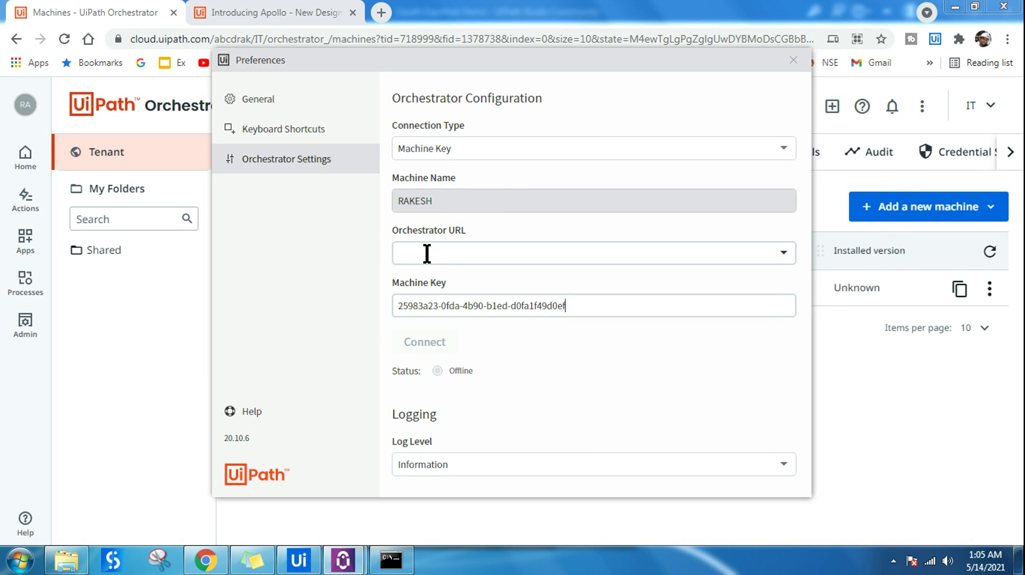
# - Paste the tenant URL as Orchestrator URL and connect, leaving the robot Connected, Unlicensed
pyautogui.click(428, 254)
pyautogui.hotkey('ctrl', 'v')
pyautogui.click(320, 328)
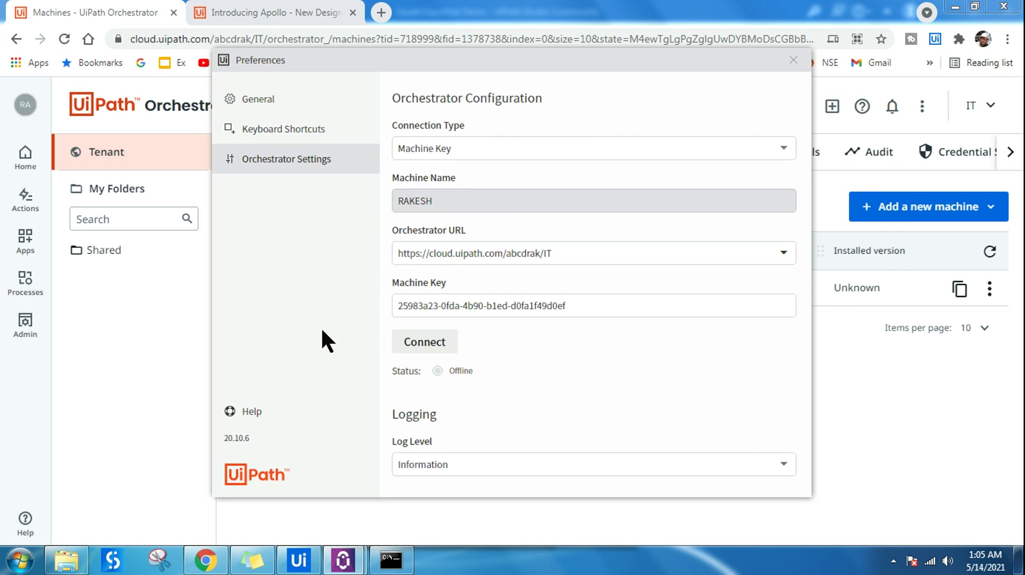
pyautogui.click(443, 349)
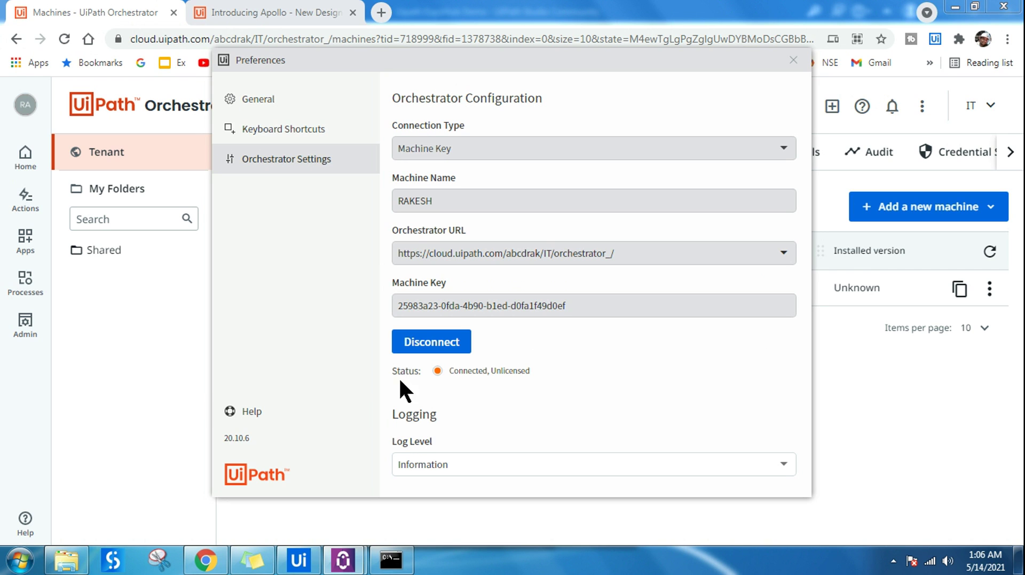
pyautogui.moveTo(496, 371); pyautogui.dragTo(563, 377)
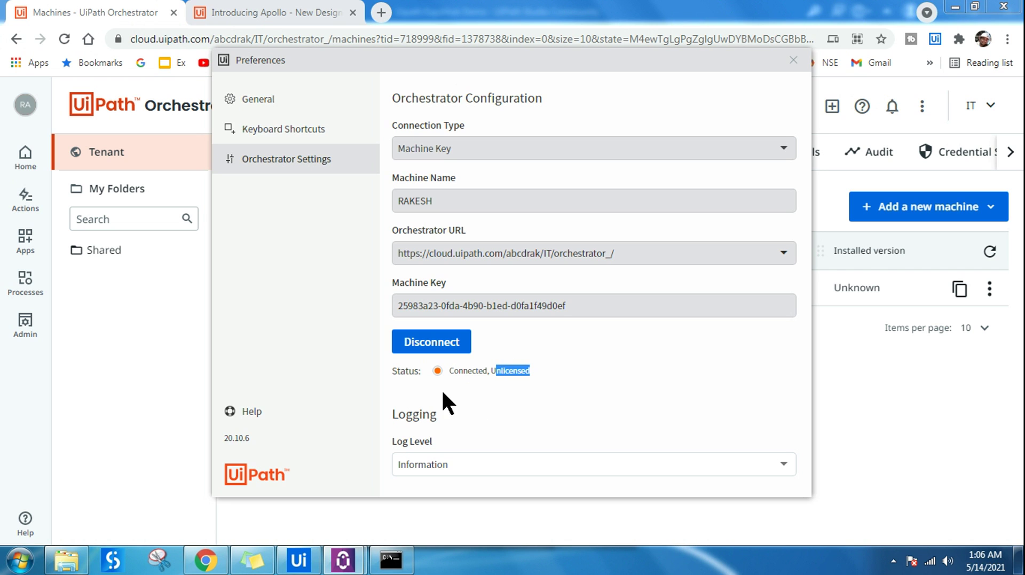
pyautogui.click(142, 335)
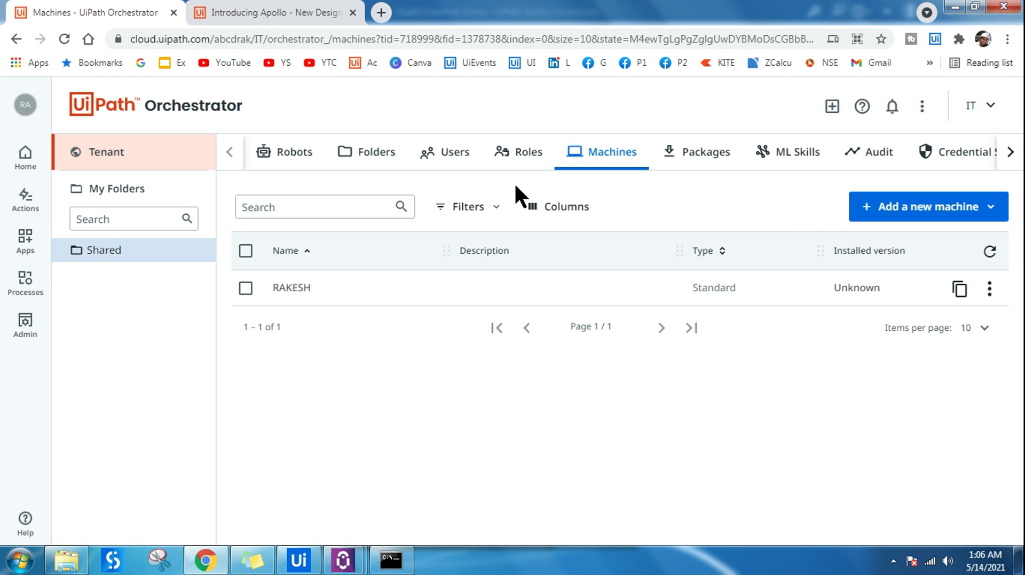
# - Create a new folder named IT Folder beside Shared and view its users
pyautogui.click(369, 156)
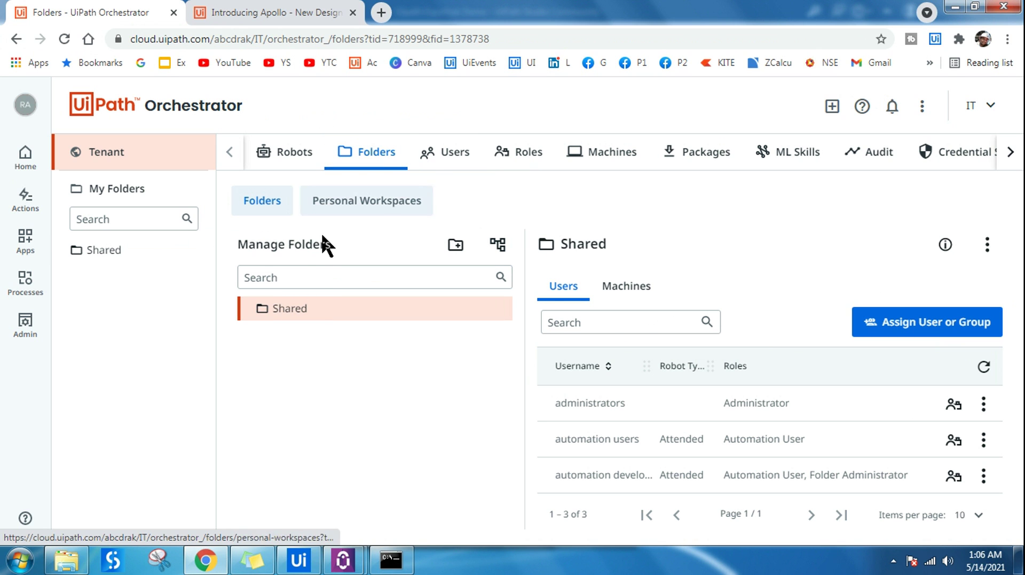
pyautogui.click(456, 245)
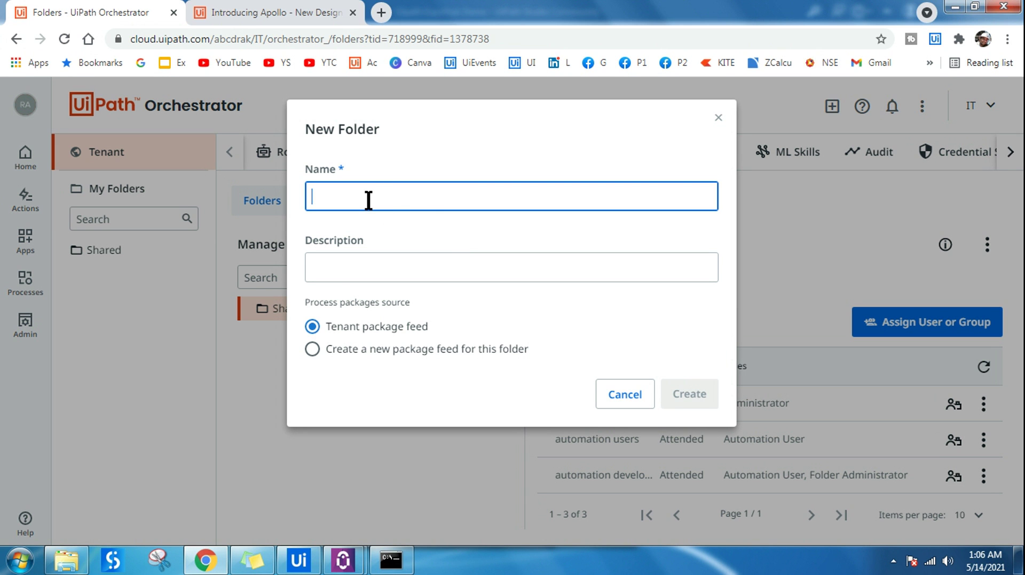
pyautogui.write('IT FOlder')
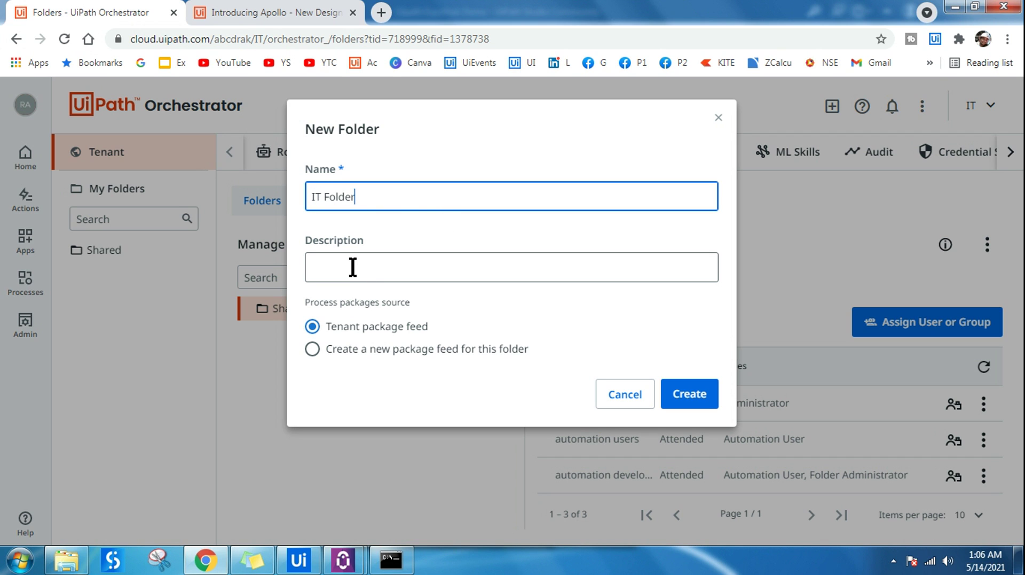
pyautogui.click(704, 405)
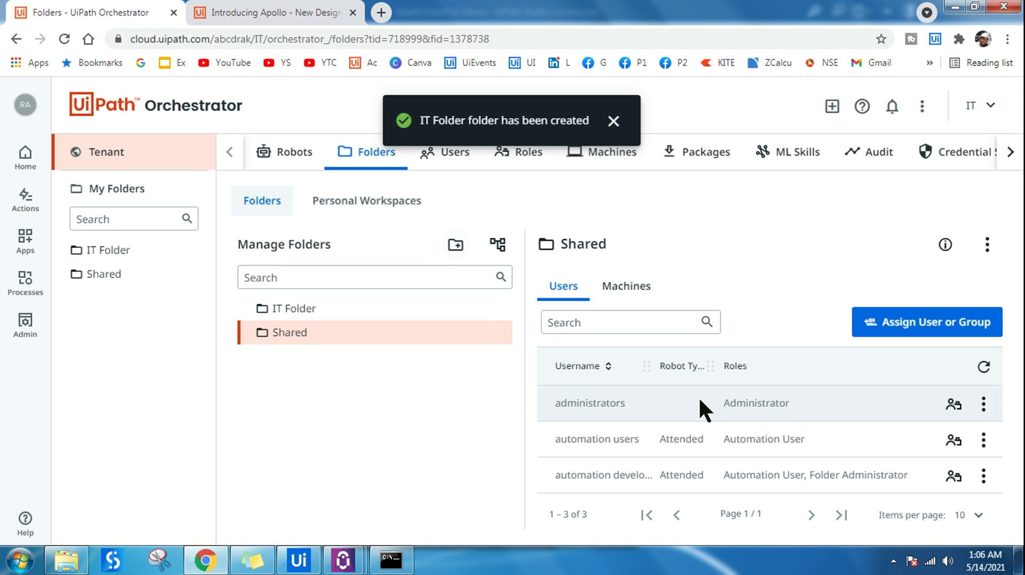
pyautogui.click(319, 321)
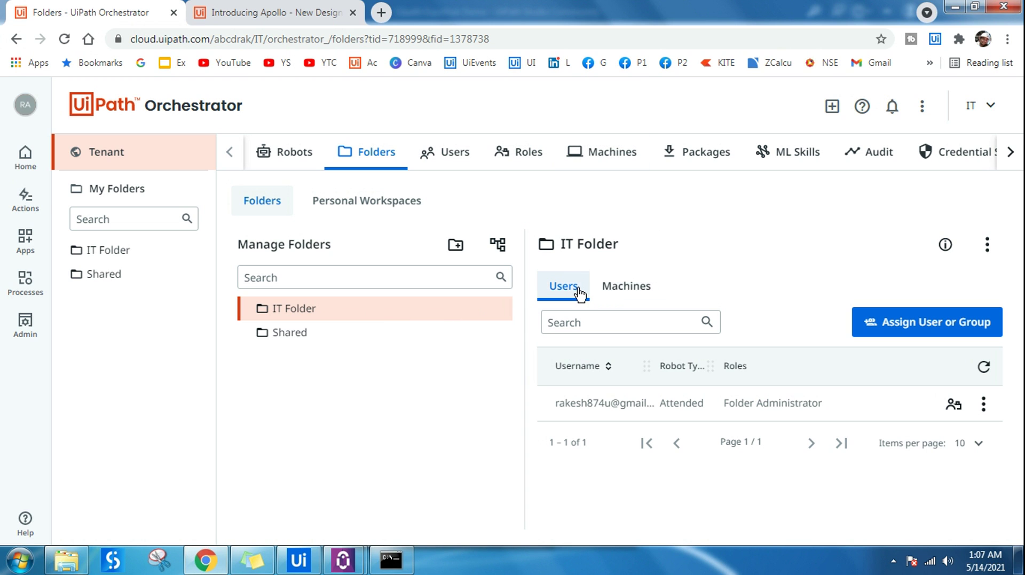
# - Assign the workstation's Standard machine to IT Folder through Manage Machines in Folder
pyautogui.click(637, 294)
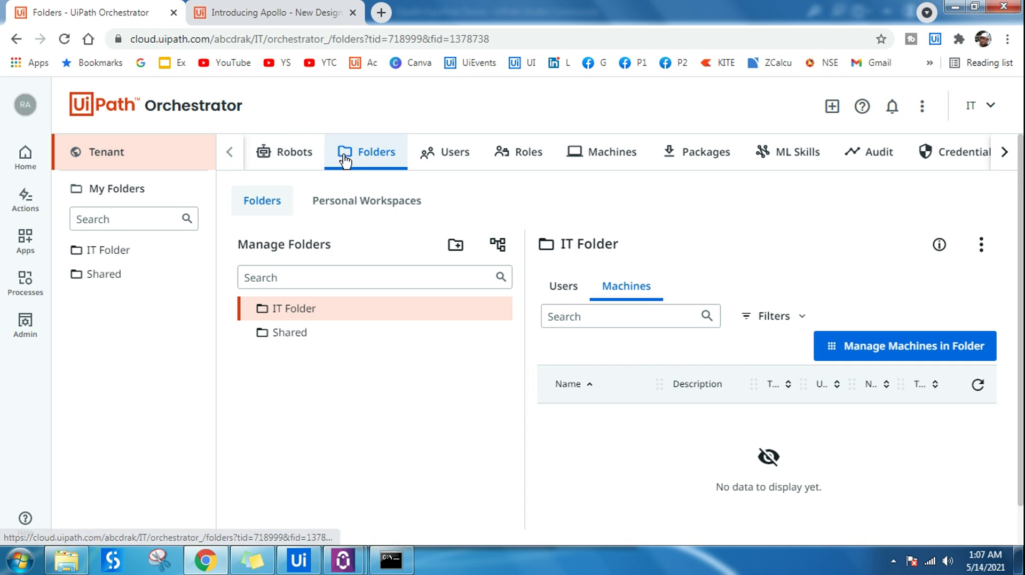
pyautogui.click(639, 296)
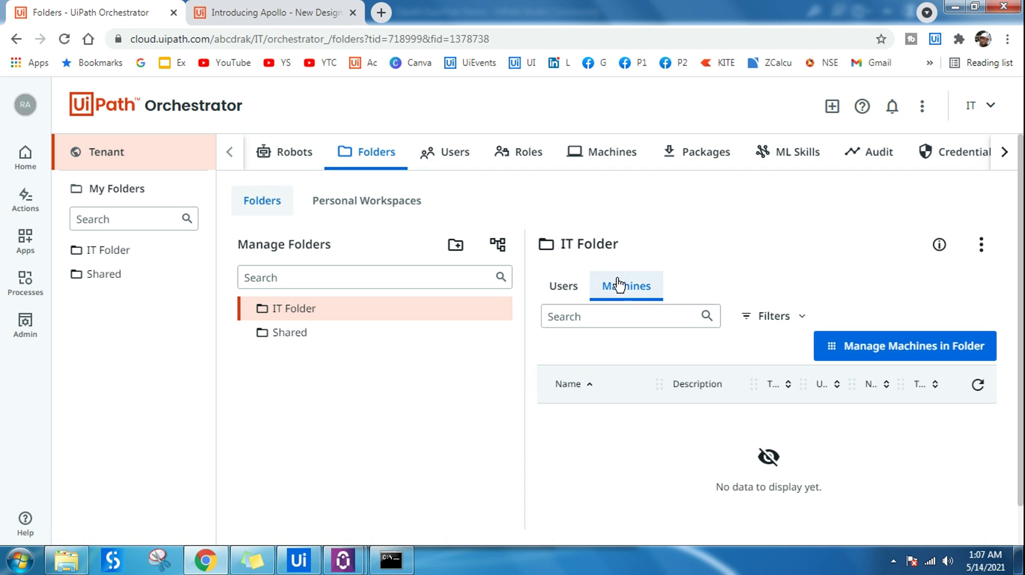
pyautogui.click(909, 354)
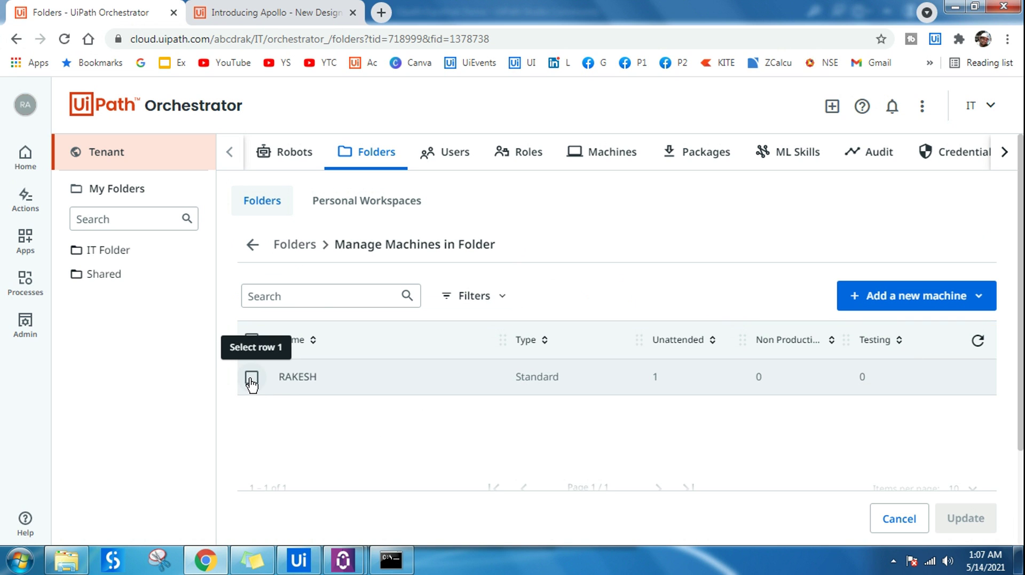
pyautogui.click(251, 377)
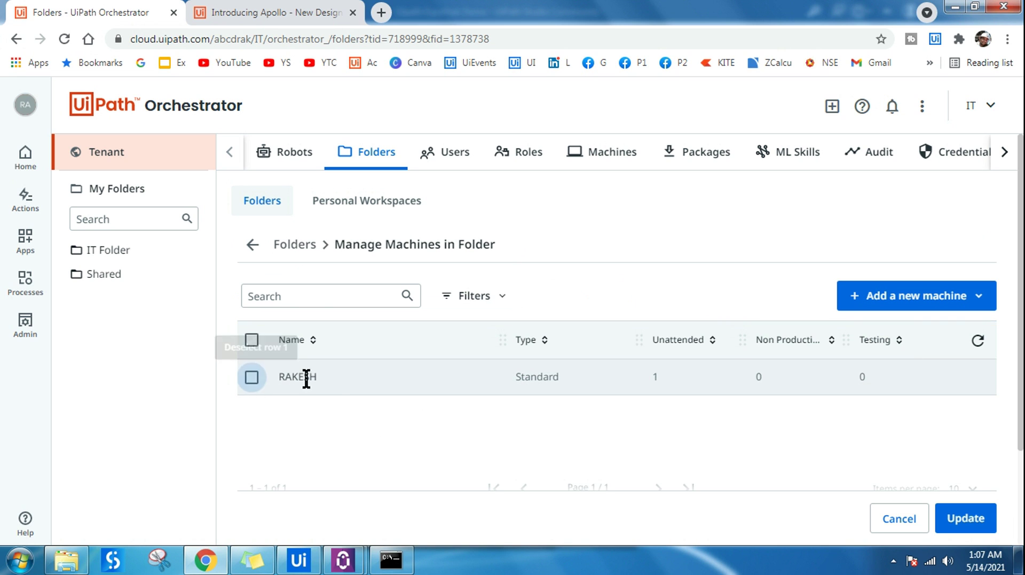
pyautogui.click(962, 517)
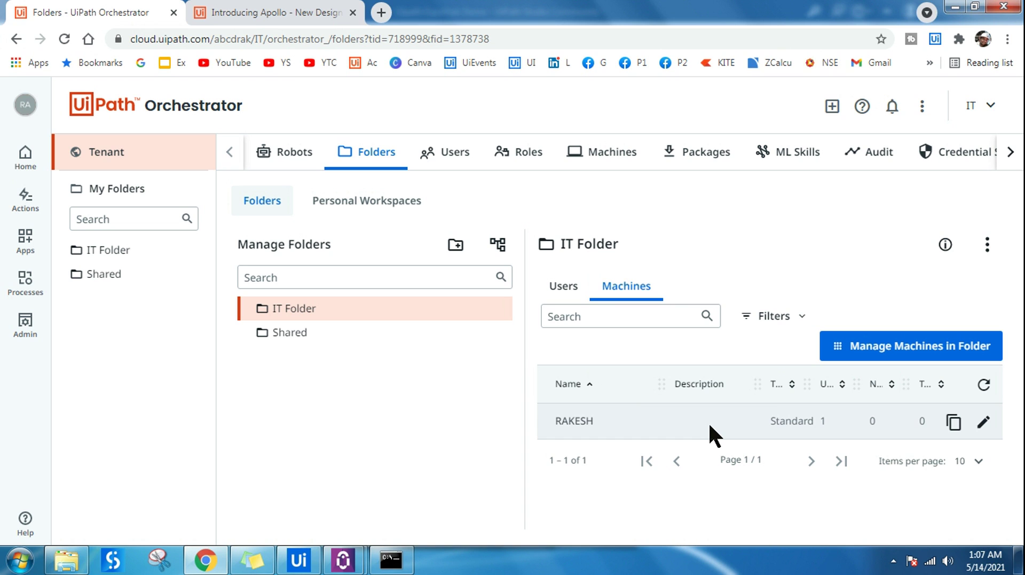
pyautogui.click(566, 290)
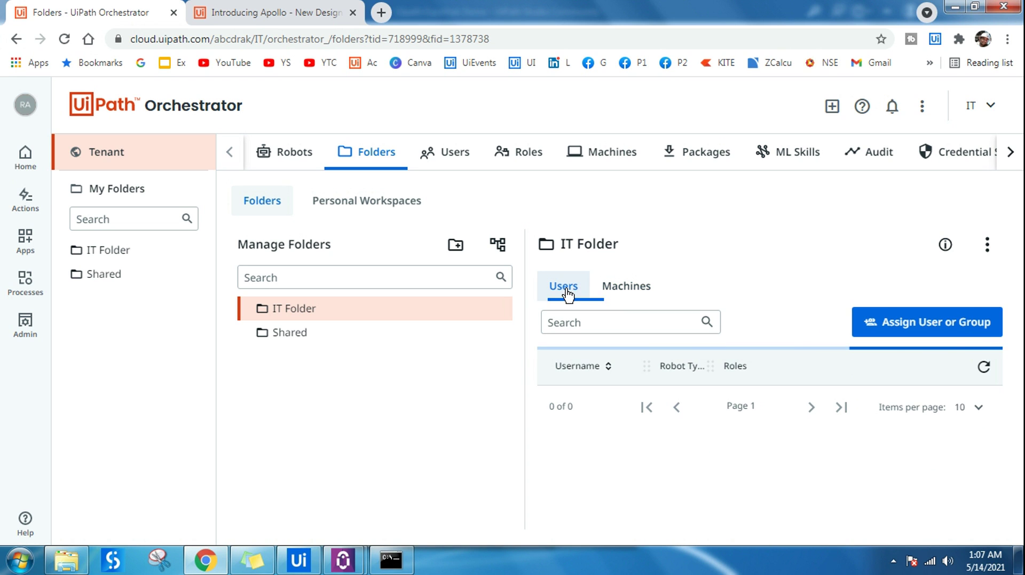
pyautogui.moveTo(343, 560)
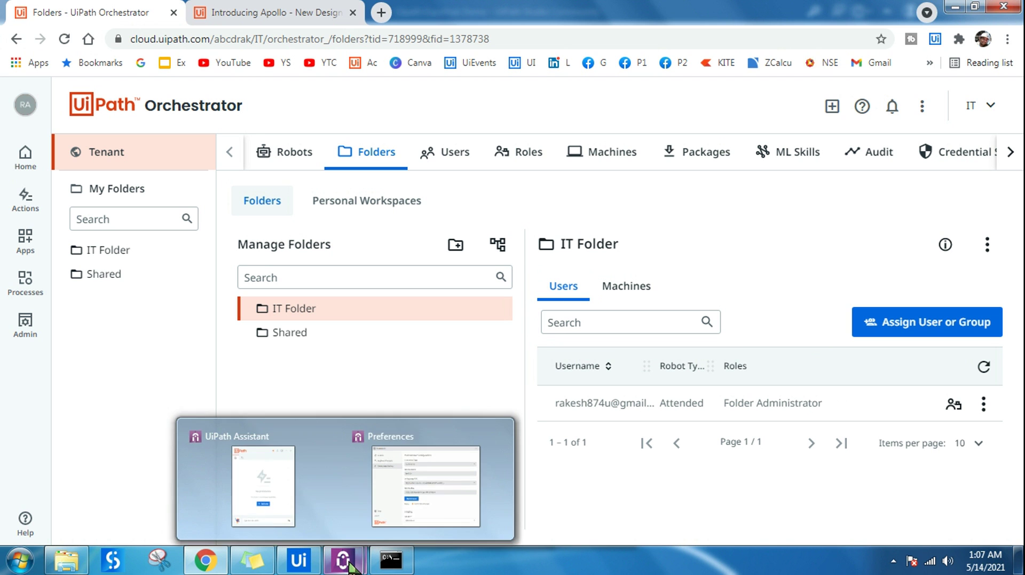
pyautogui.click(409, 489)
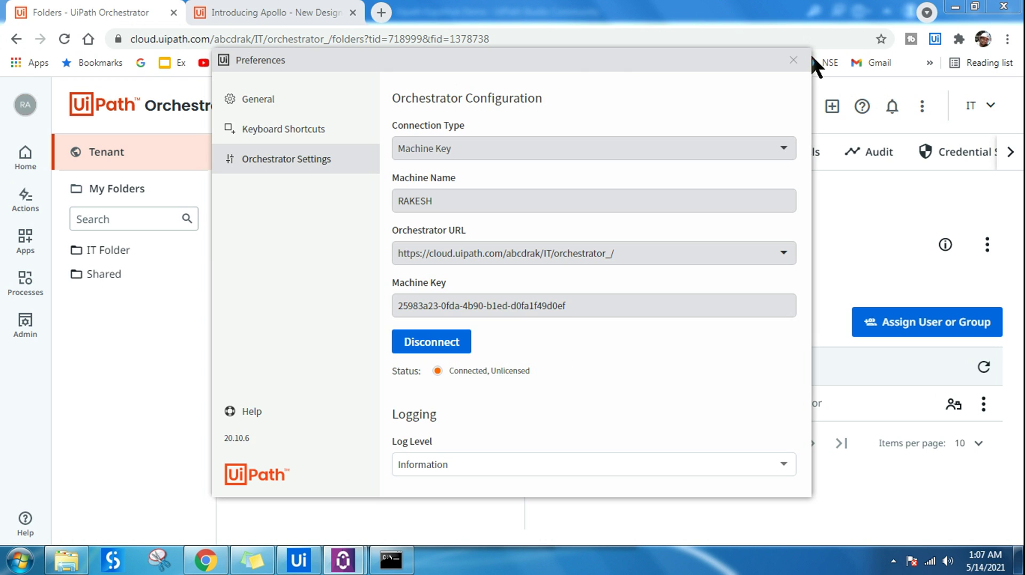
pyautogui.click(172, 393)
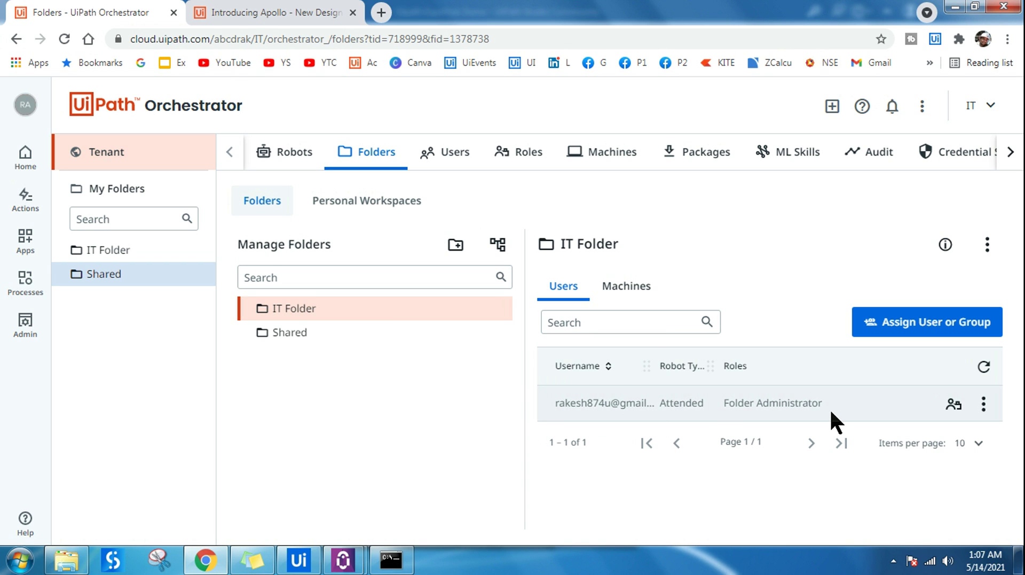
pyautogui.click(983, 406)
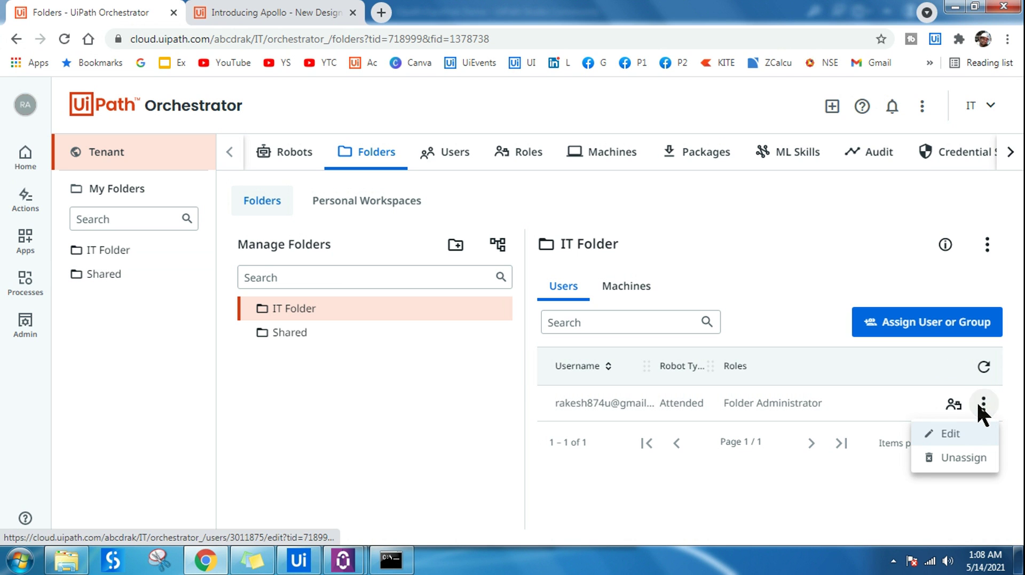
# - Leave the user editor and refresh the empty Configured robots list twice
pyautogui.click(953, 434)
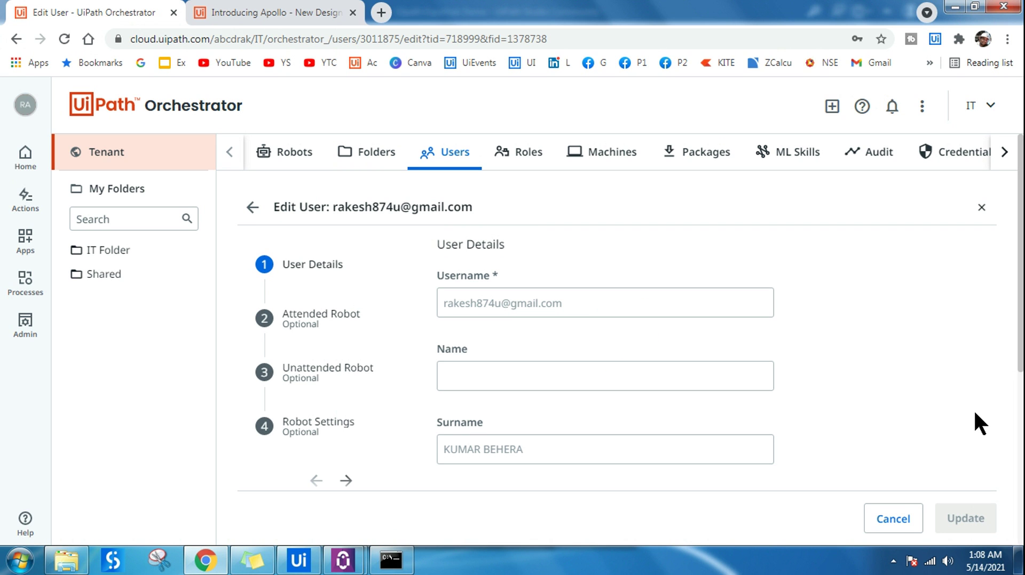
pyautogui.click(253, 207)
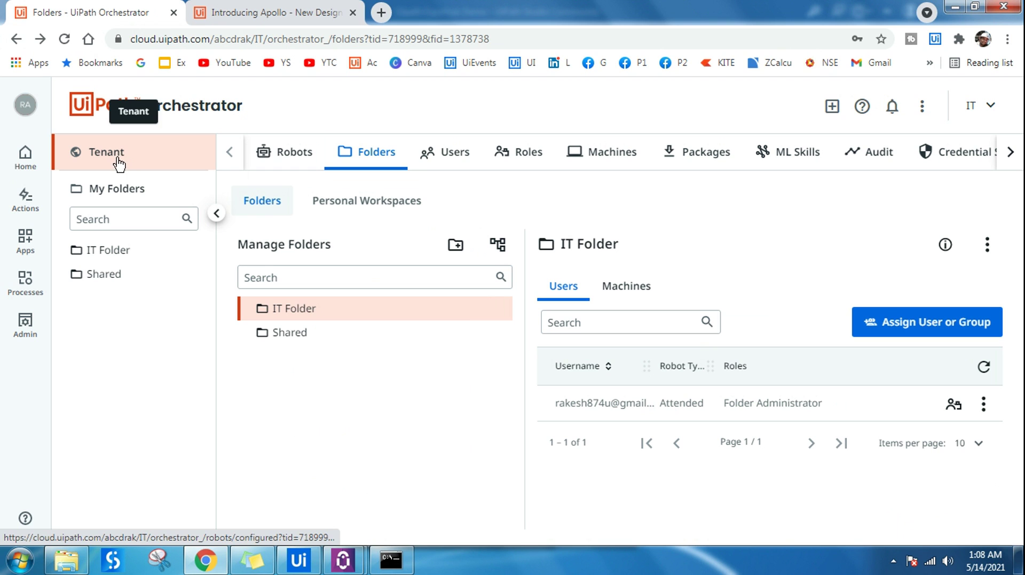
pyautogui.click(287, 158)
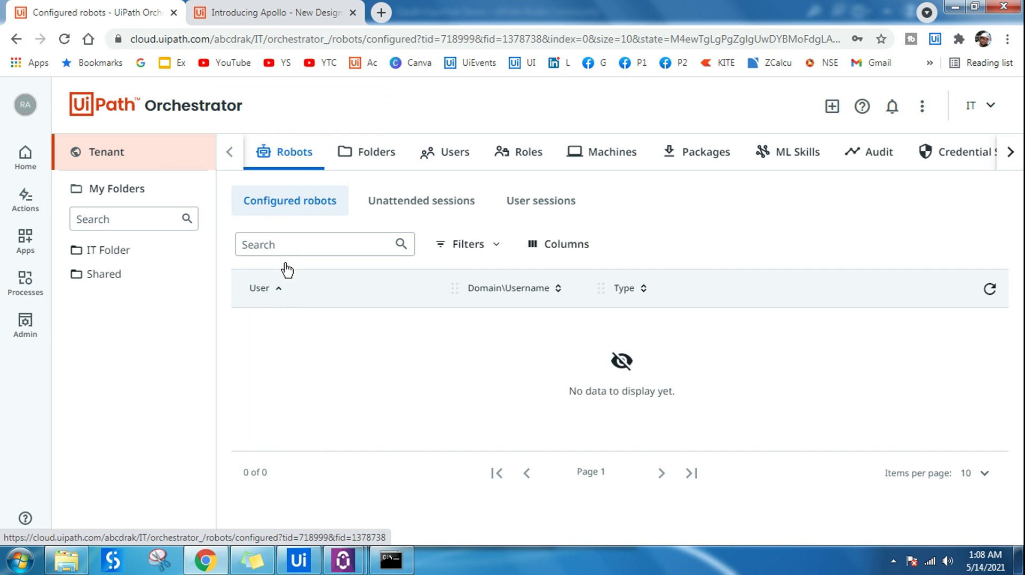
pyautogui.click(991, 290)
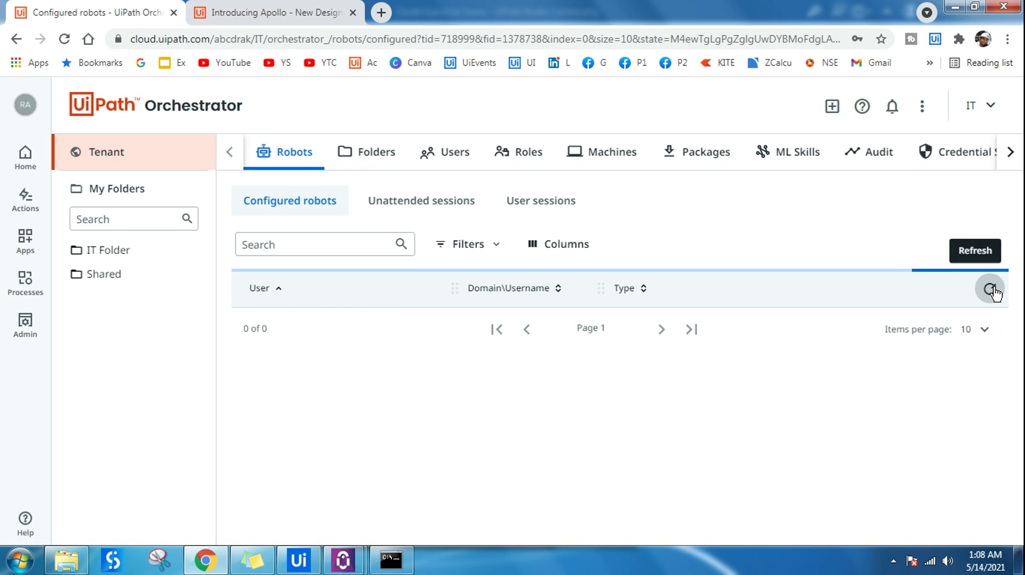
pyautogui.click(991, 289)
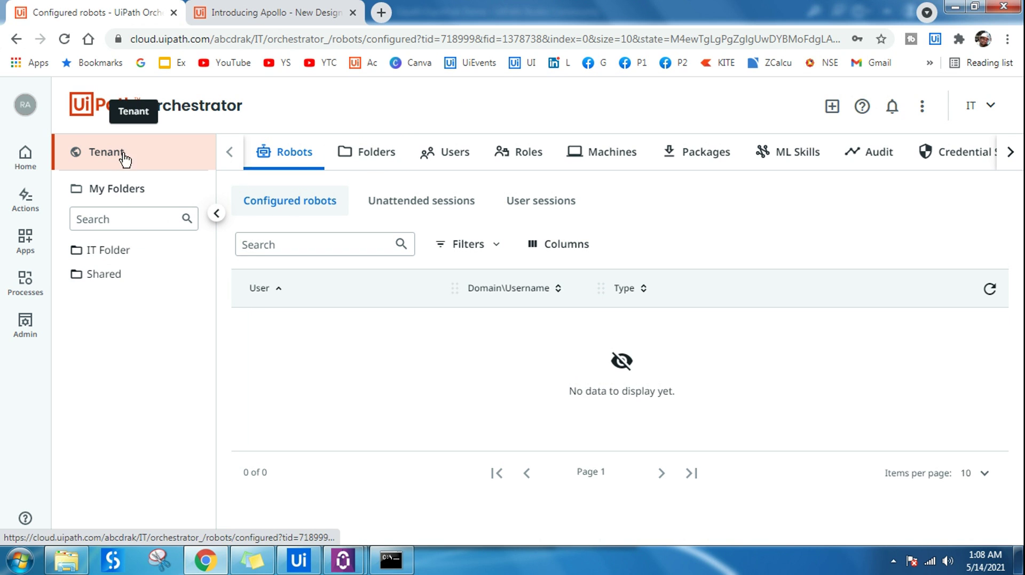
pyautogui.click(387, 160)
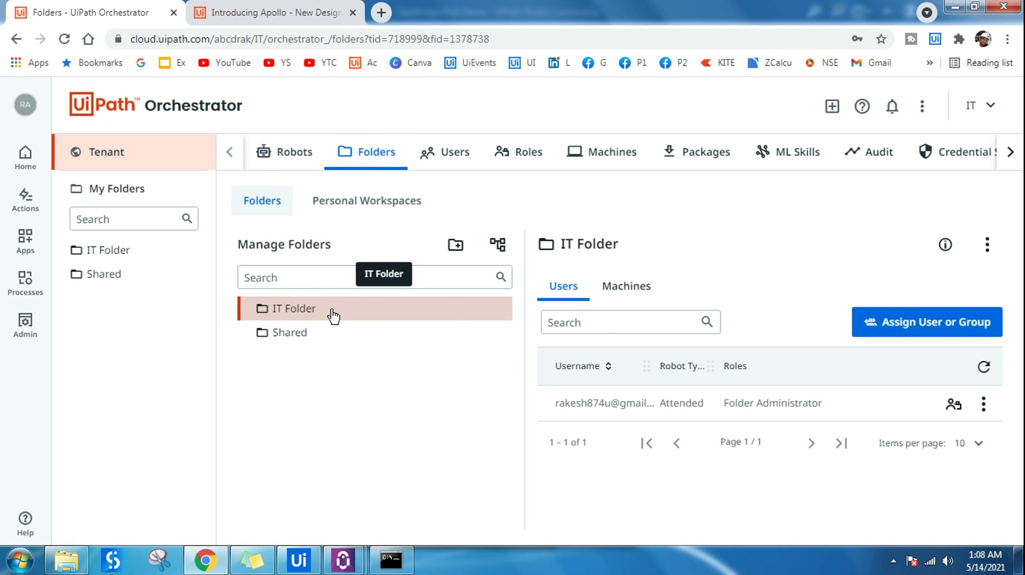
# - From IT Folder's Users tab, open the folder user's Edit form
pyautogui.click(635, 291)
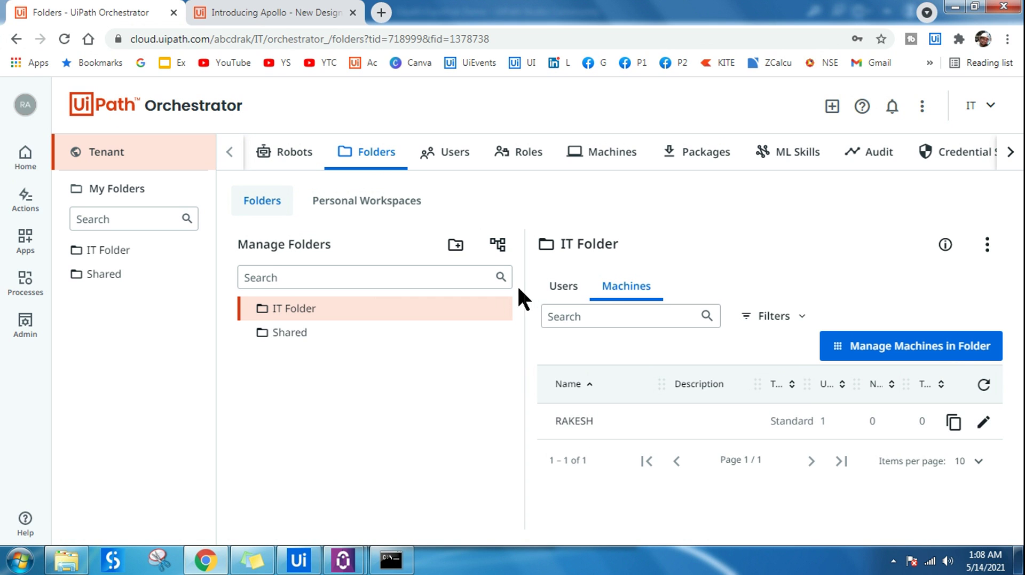
pyautogui.click(565, 287)
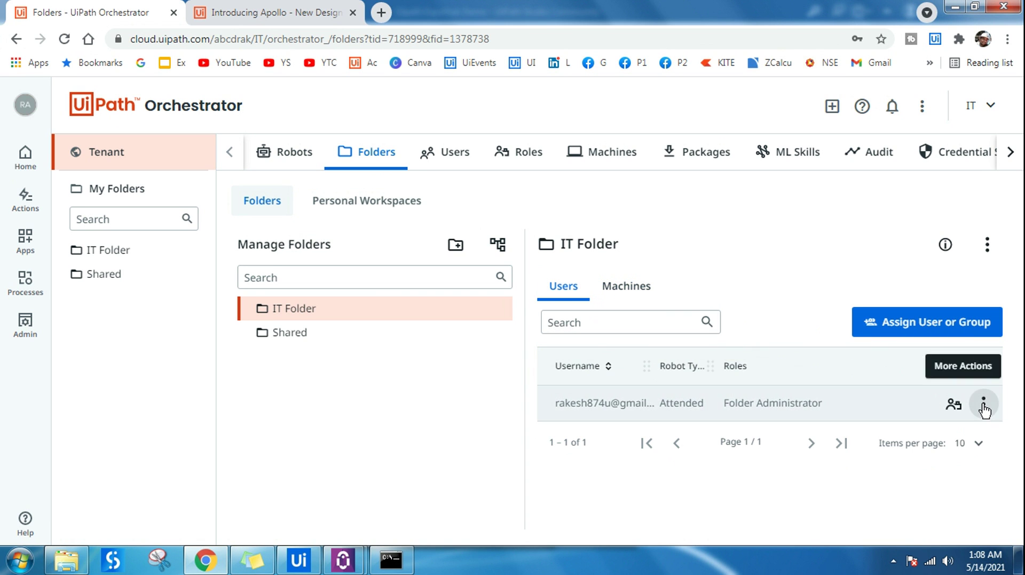
pyautogui.click(983, 405)
pyautogui.click(955, 433)
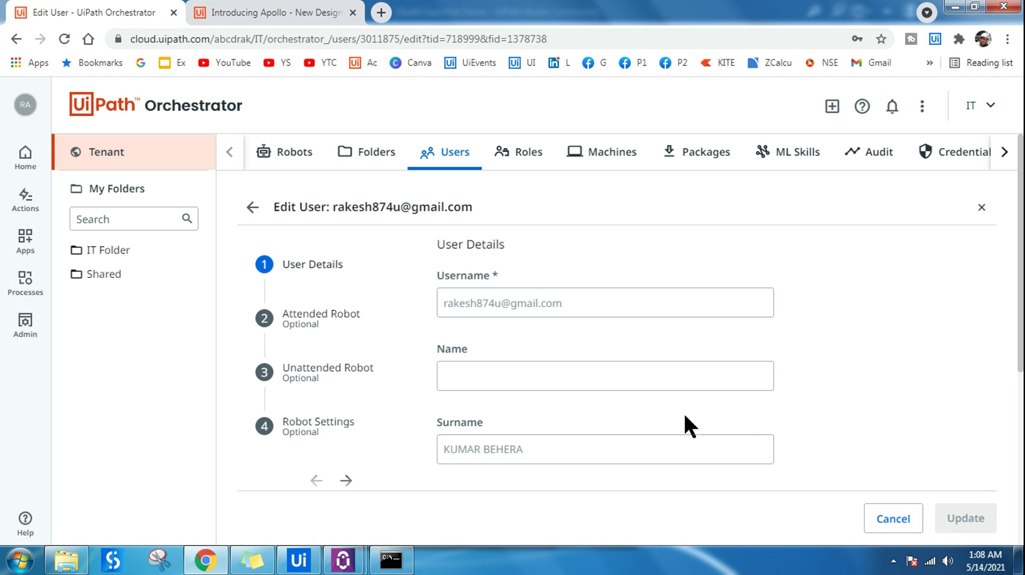
# - Move through the Attended Robot step to the Unattended Robot step
pyautogui.scroll(-3, 547, 355)
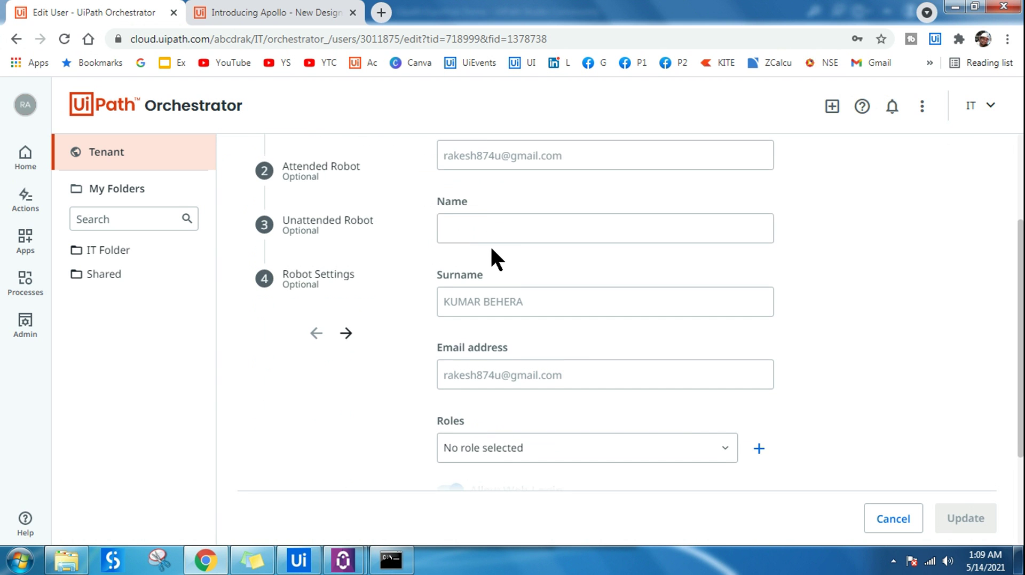
pyautogui.scroll(3, 490, 251)
pyautogui.scroll(-5, 521, 393)
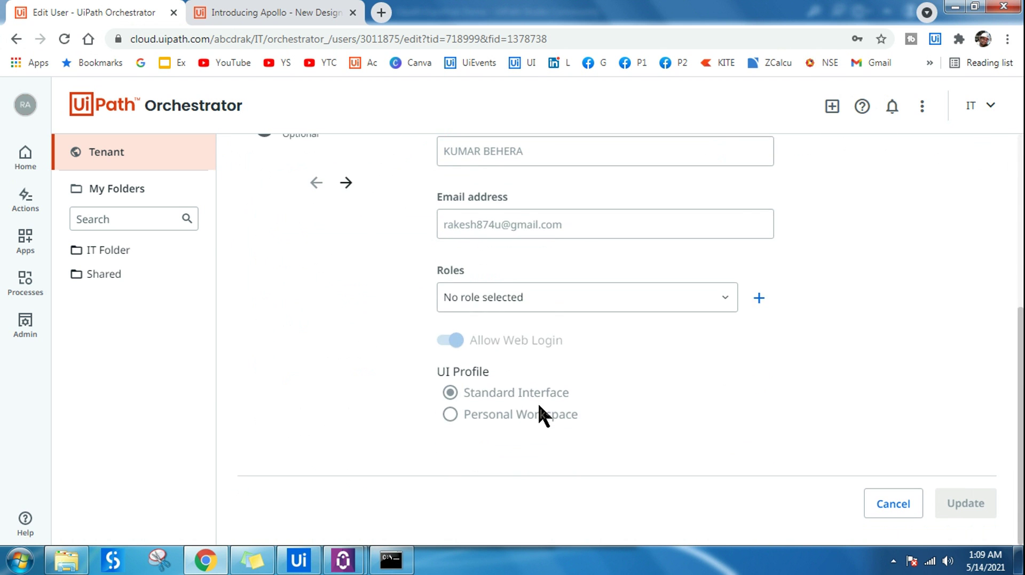
pyautogui.scroll(5, 540, 418)
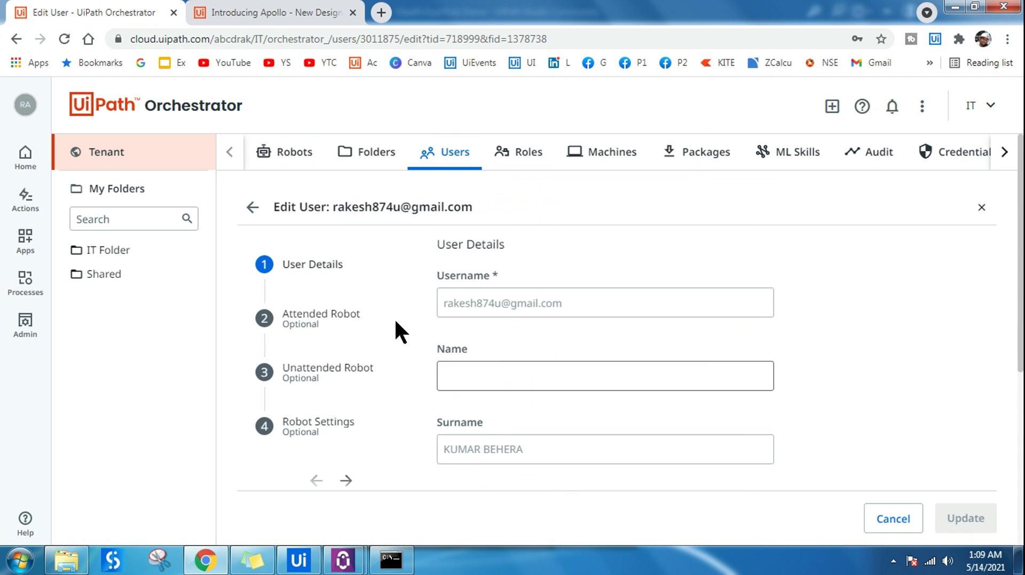
pyautogui.click(326, 323)
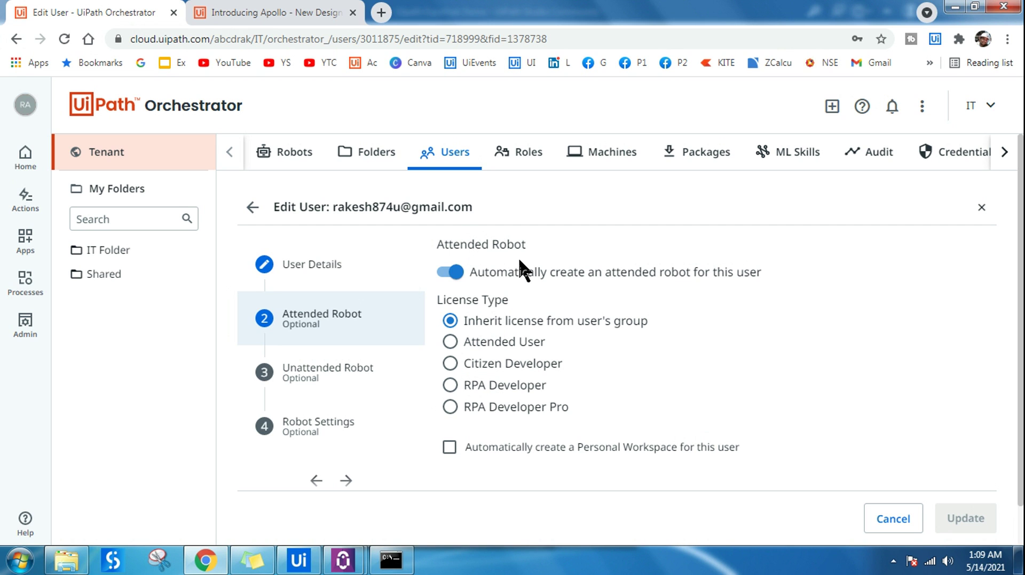
pyautogui.scroll(-1, 723, 414)
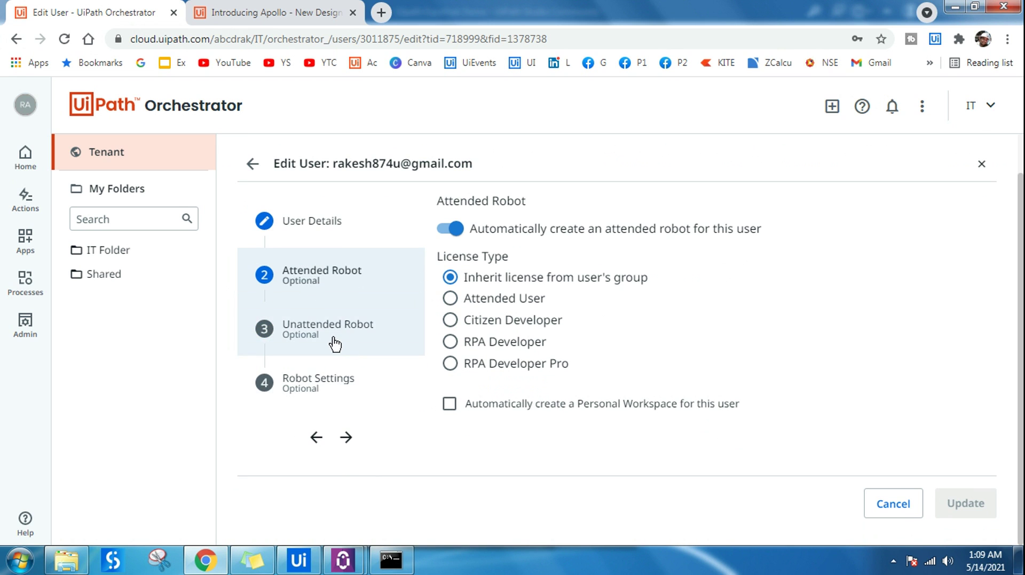
pyautogui.click(335, 342)
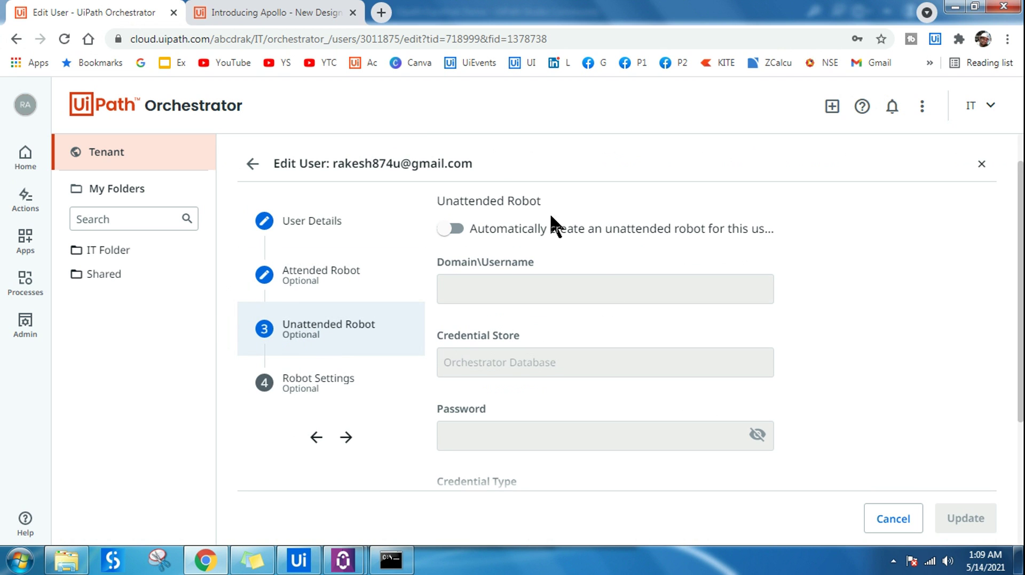
# - Enable automatic unattended robot creation and enter the Windows domain\username shown by whoami
pyautogui.click(463, 231)
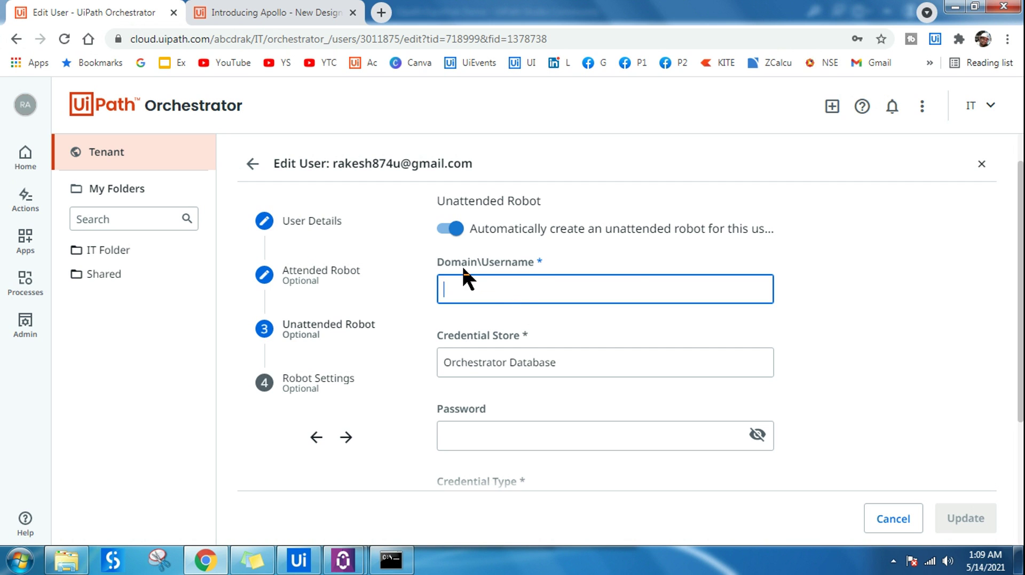
pyautogui.click(391, 559)
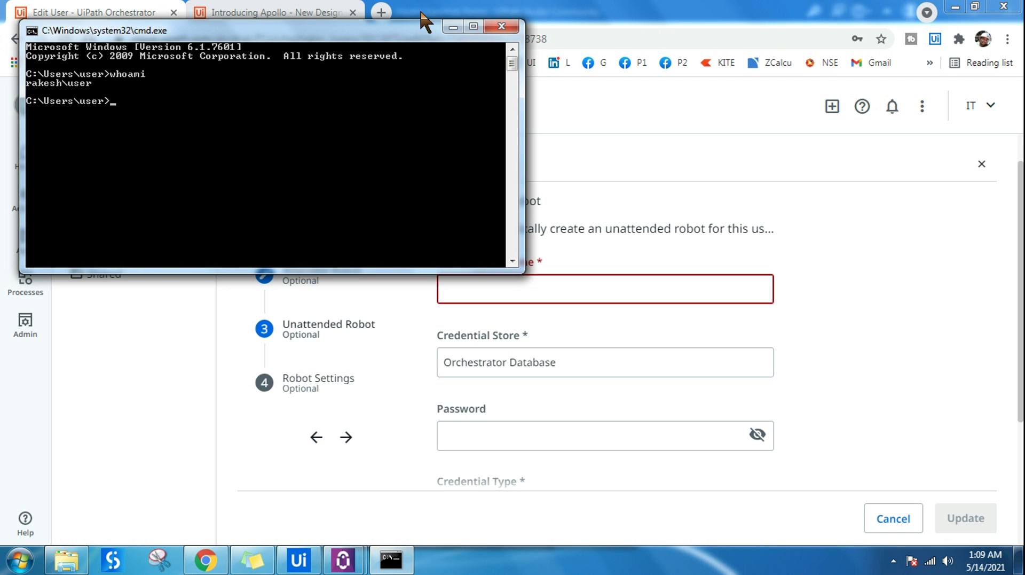
pyautogui.click(553, 290)
pyautogui.write('ra')
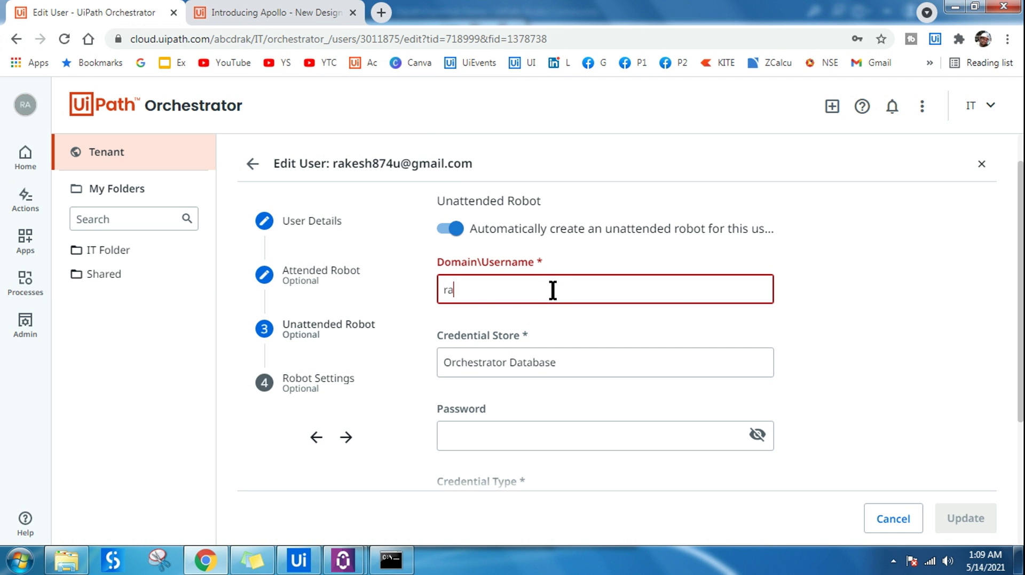
pyautogui.write('kesh\\user')
pyautogui.click(944, 313)
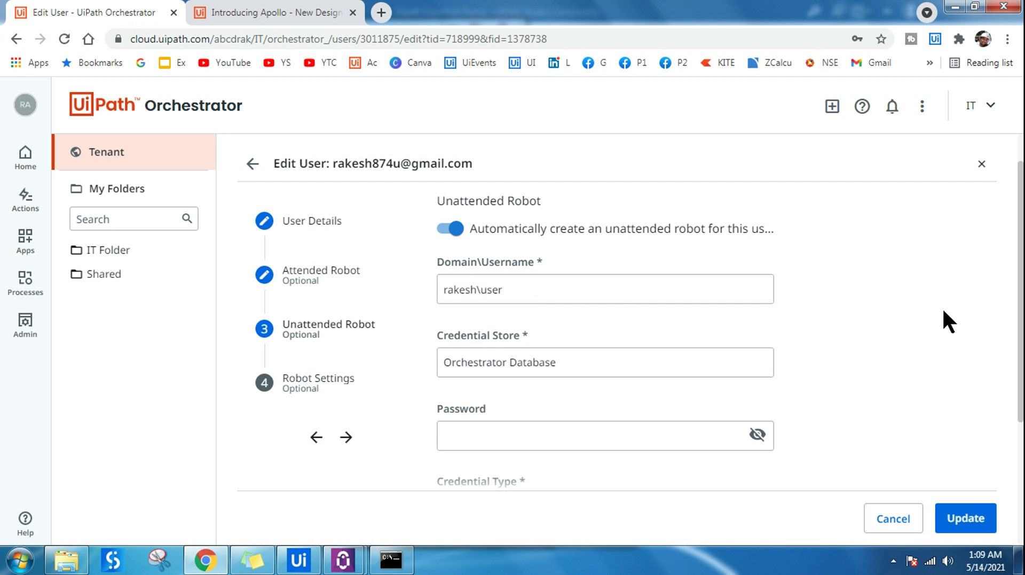
pyautogui.doubleClick(494, 290)
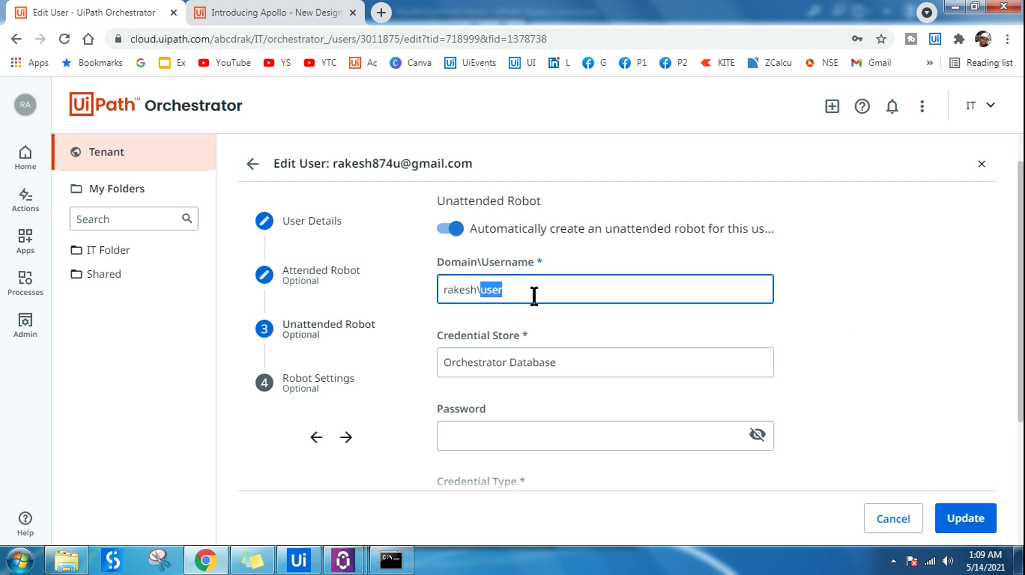
pyautogui.click(508, 290)
# - Fill the Password field with the robot account's saved password
pyautogui.click(391, 559)
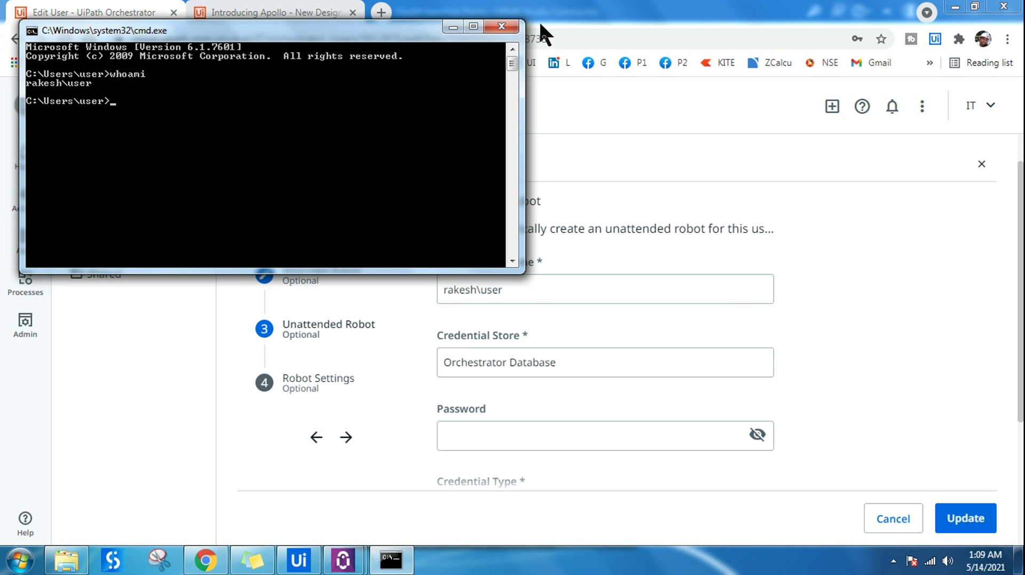
pyautogui.click(453, 26)
pyautogui.scroll(-3, 573, 415)
pyautogui.click(476, 284)
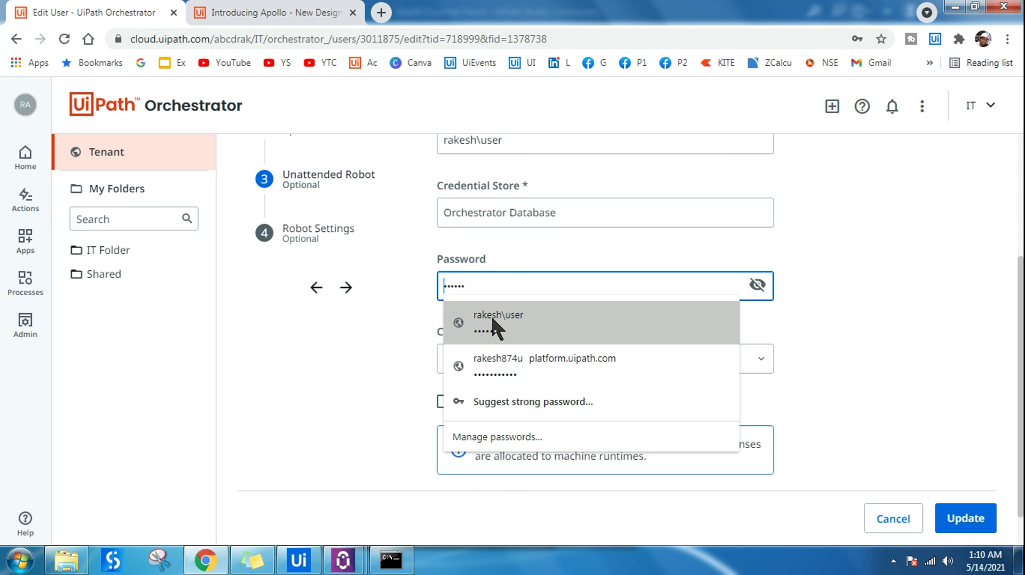
pyautogui.click(491, 314)
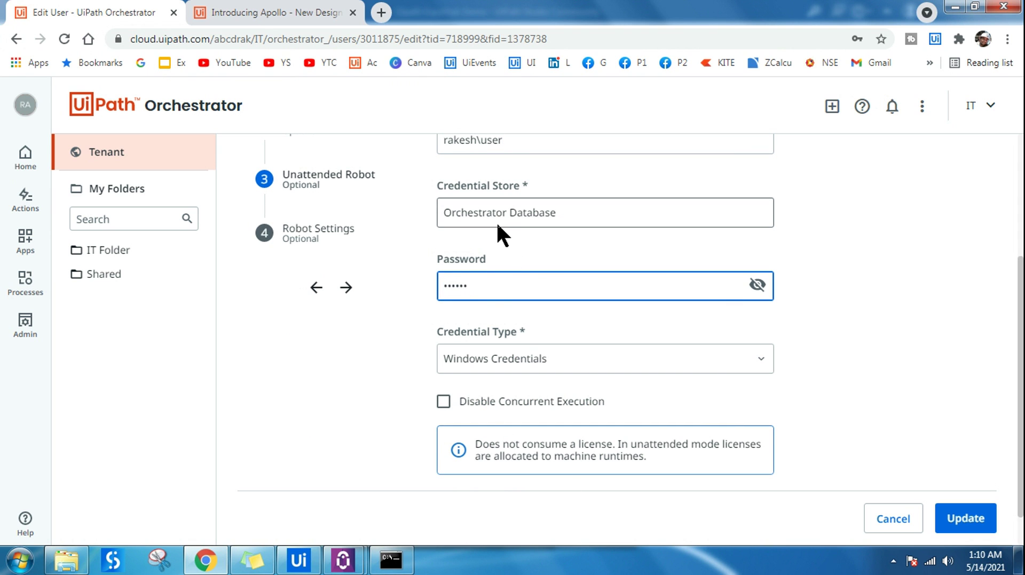
pyautogui.scroll(3, 373, 312)
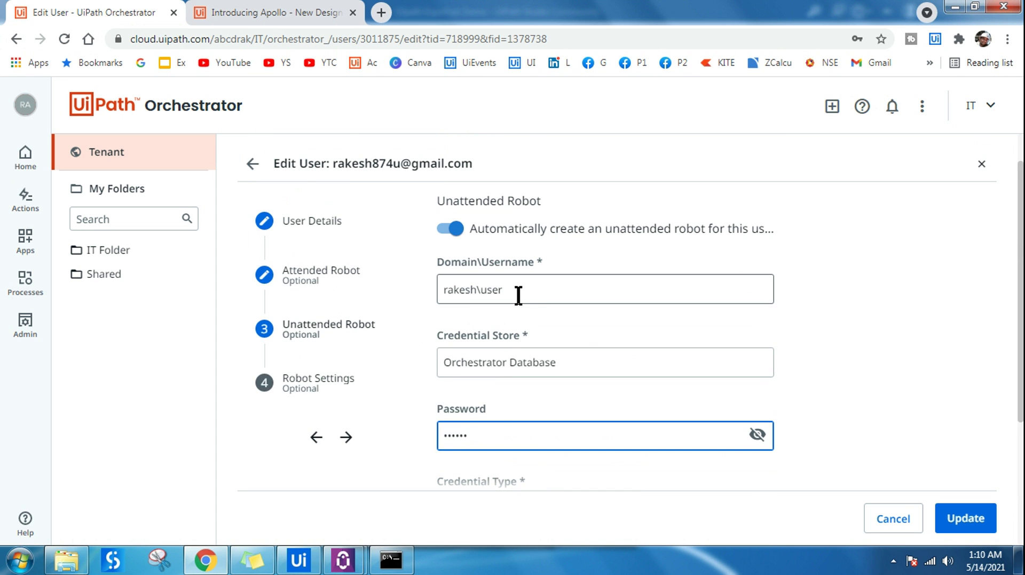
pyautogui.scroll(-3, 537, 426)
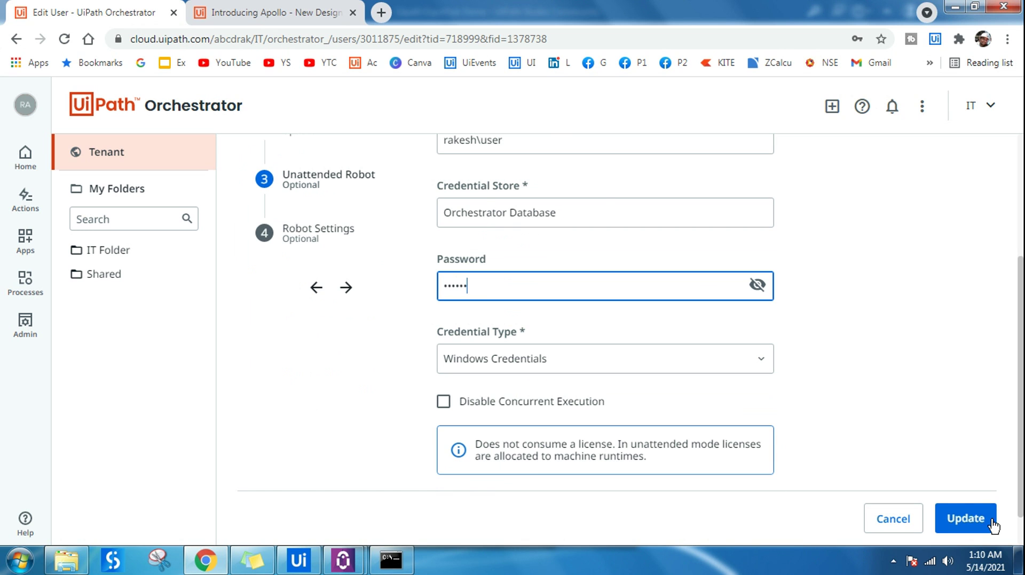
# - Open the Robot Settings step and save the unattended robot changes
pyautogui.click(309, 235)
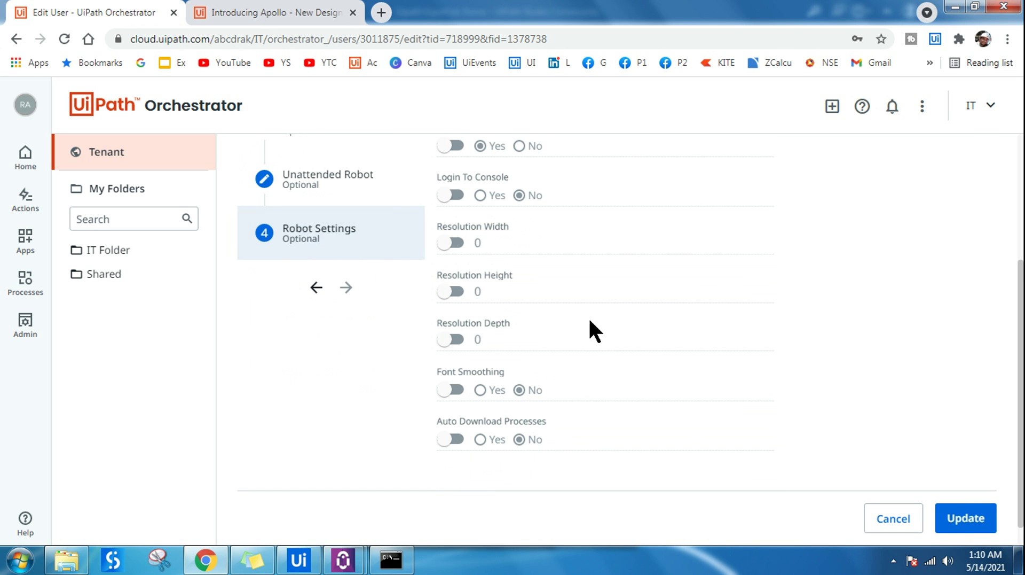
pyautogui.scroll(3, 596, 323)
pyautogui.scroll(-5, 550, 408)
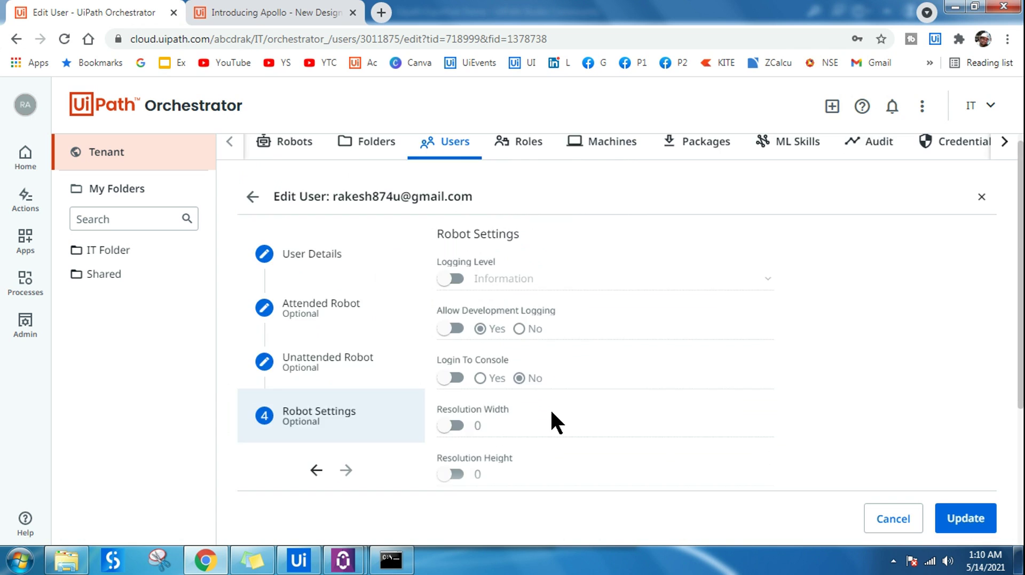
pyautogui.click(965, 503)
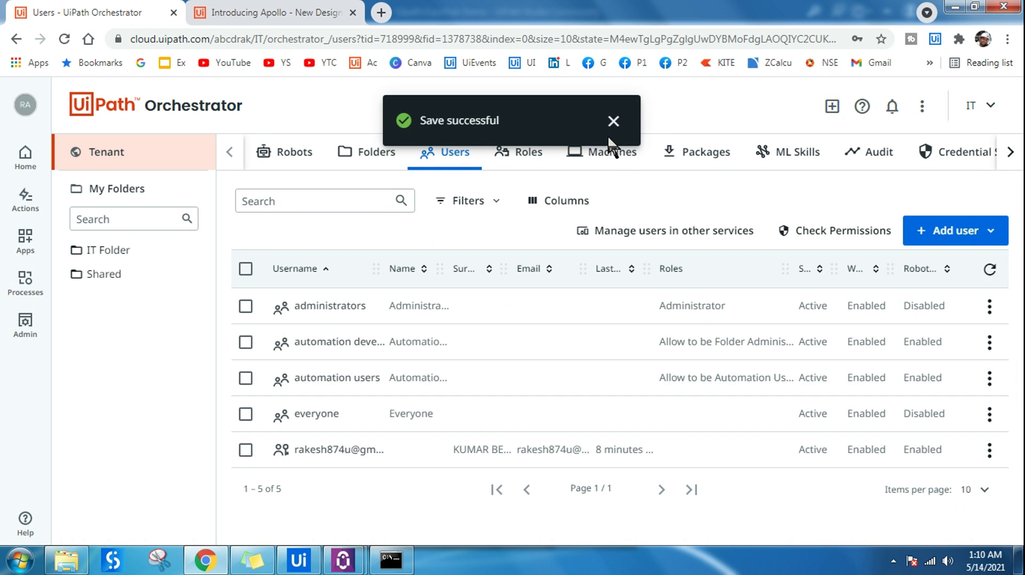
# - Confirm the user's IT Folder robot type reads Attended, Unattended, then view Configured robots
pyautogui.click(622, 124)
pyautogui.click(351, 160)
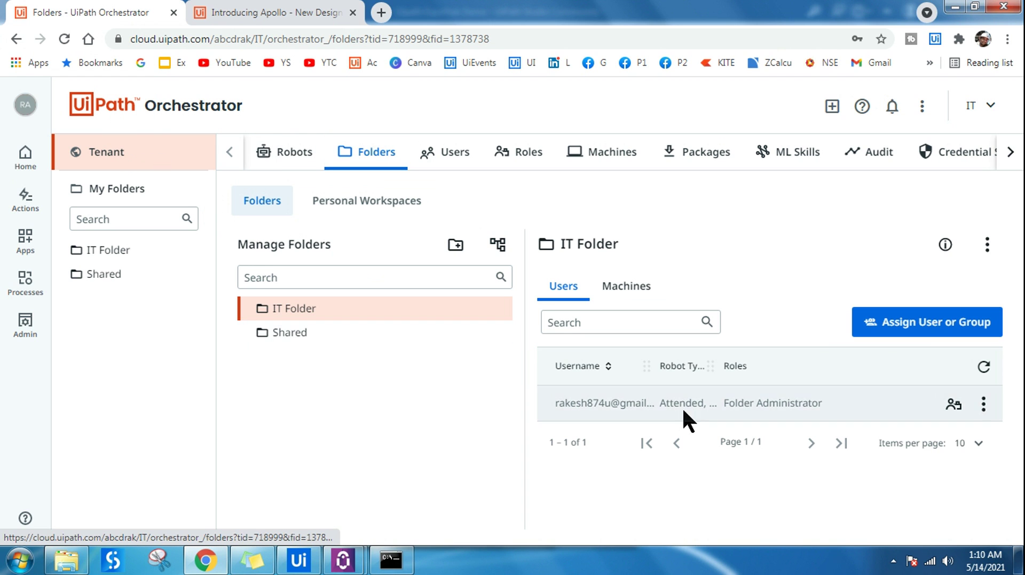
pyautogui.click(630, 292)
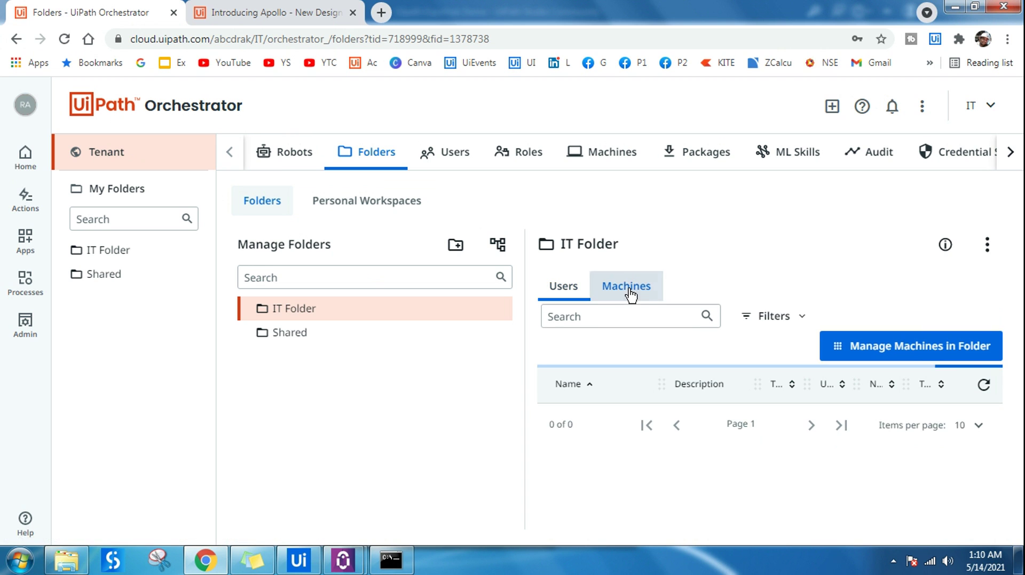
pyautogui.click(567, 293)
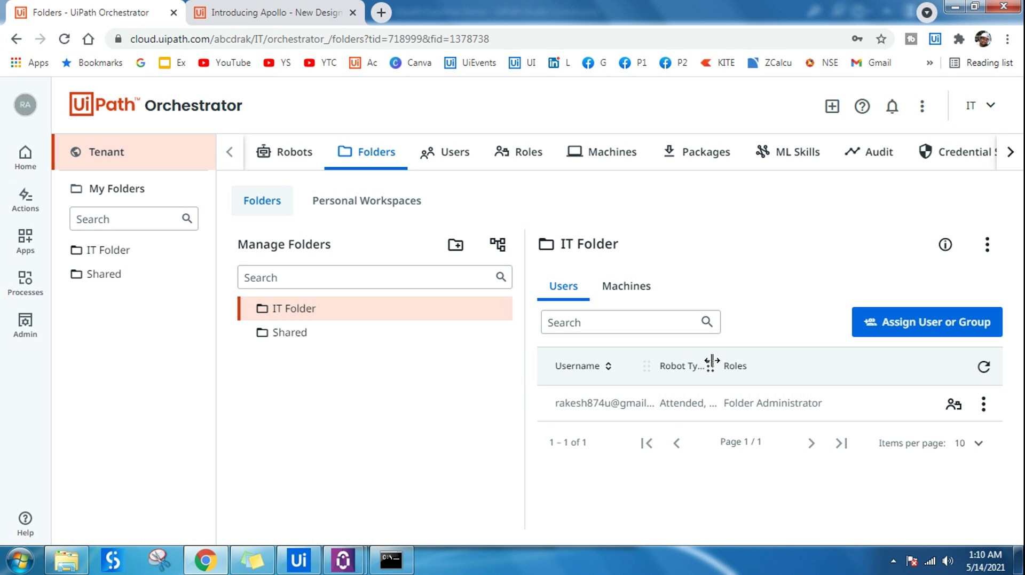
pyautogui.moveTo(709, 365); pyautogui.dragTo(784, 369)
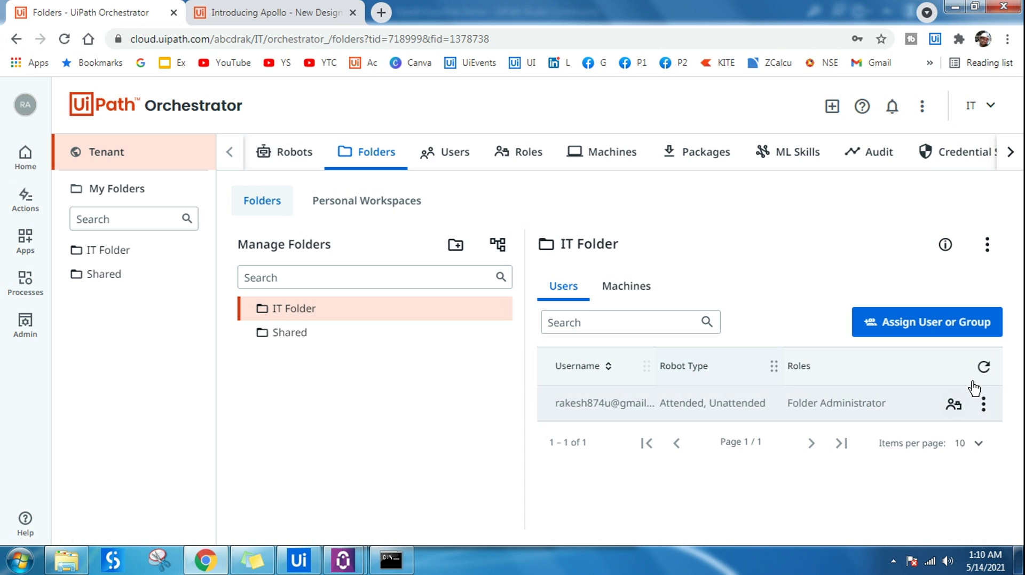
pyautogui.click(293, 155)
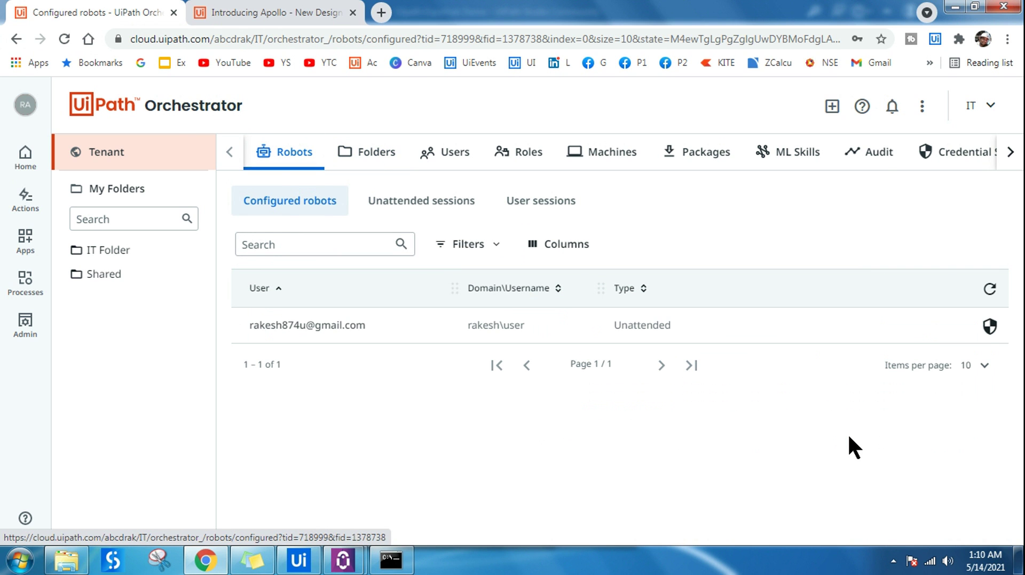
# - Refresh Configured robots, confirm the Assistant shows Connected, Licensed, and bring Studio forward
pyautogui.click(990, 291)
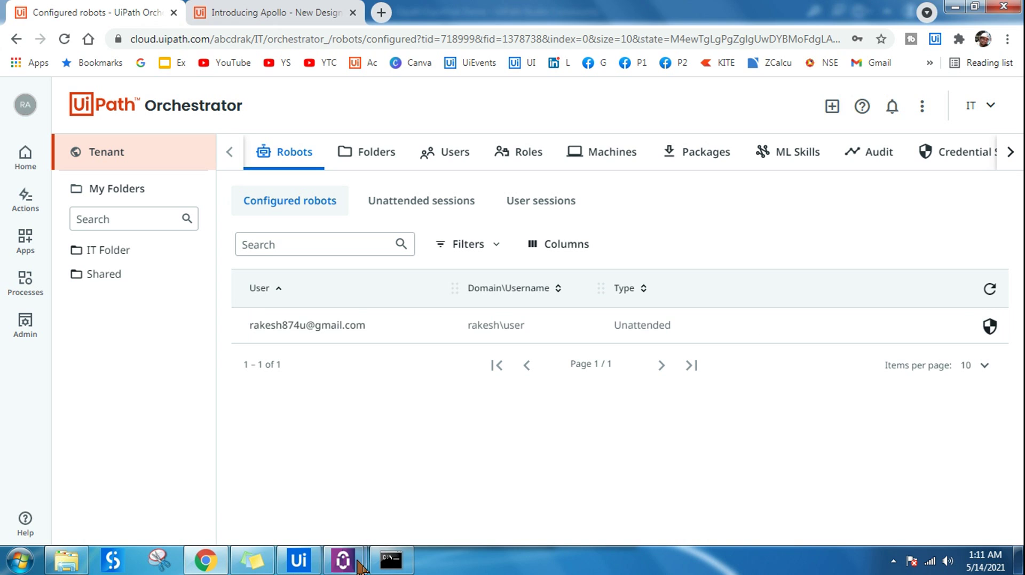
pyautogui.click(422, 497)
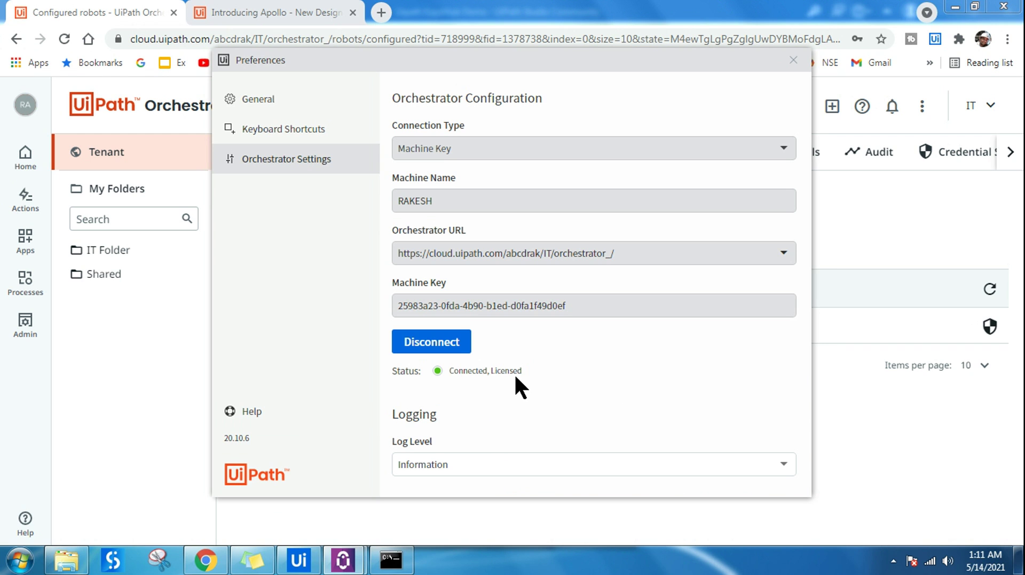
pyautogui.click(794, 60)
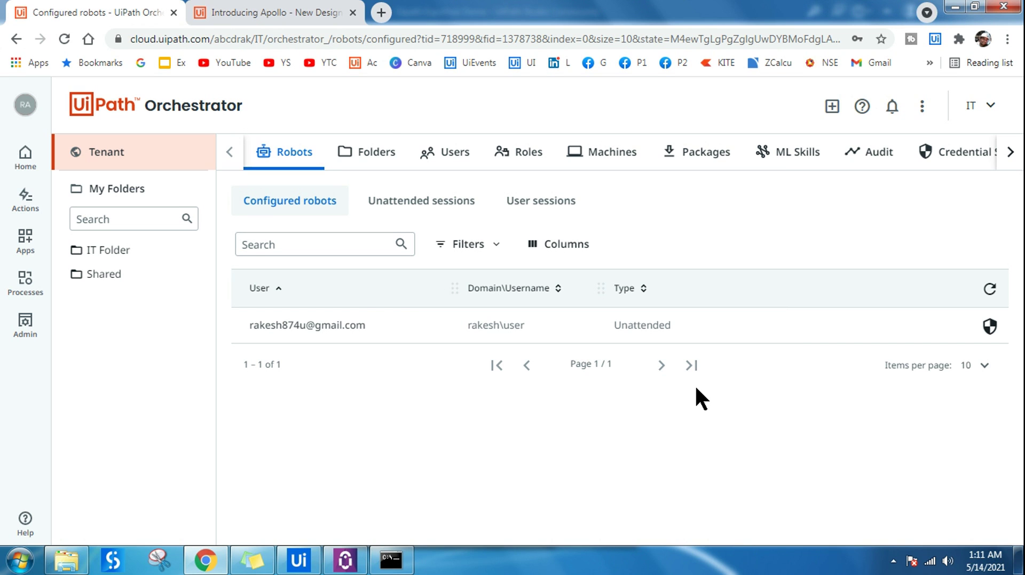
pyautogui.click(345, 559)
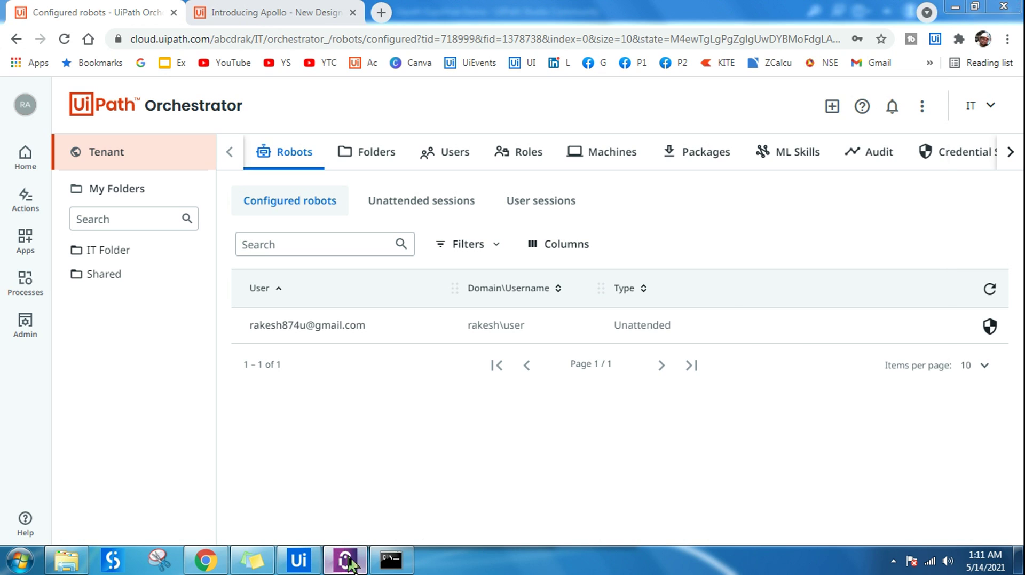
pyautogui.moveTo(834, 103)
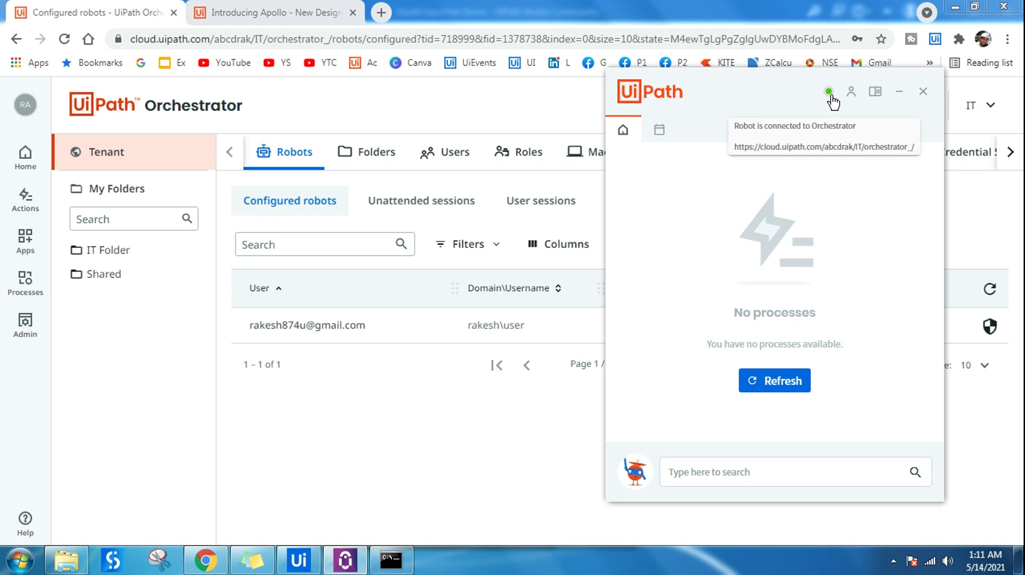
pyautogui.moveTo(299, 560)
pyautogui.click(422, 537)
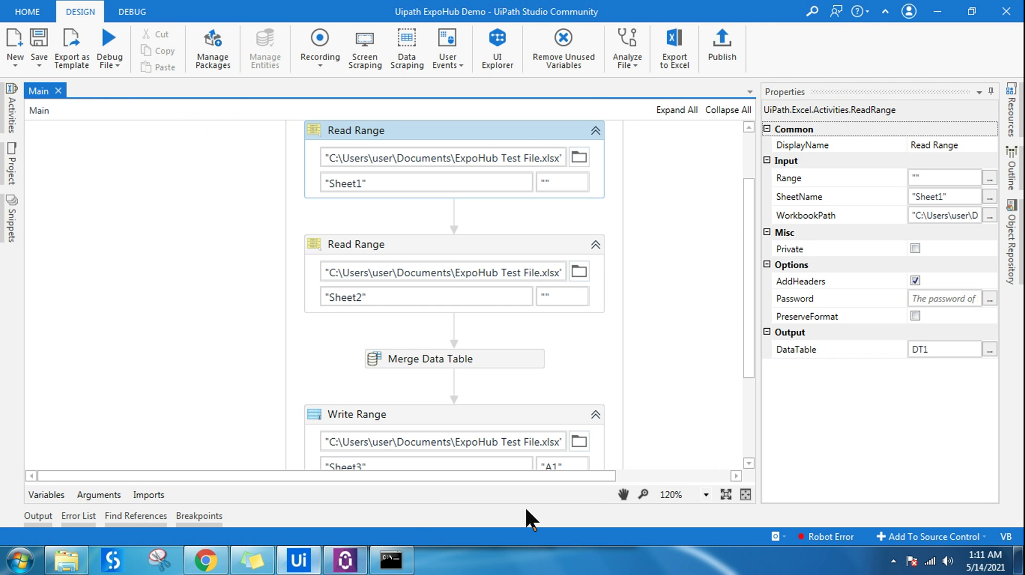
# - Run the ExpoHub Demo workflow with Debug File > Run File
pyautogui.moveTo(833, 539)
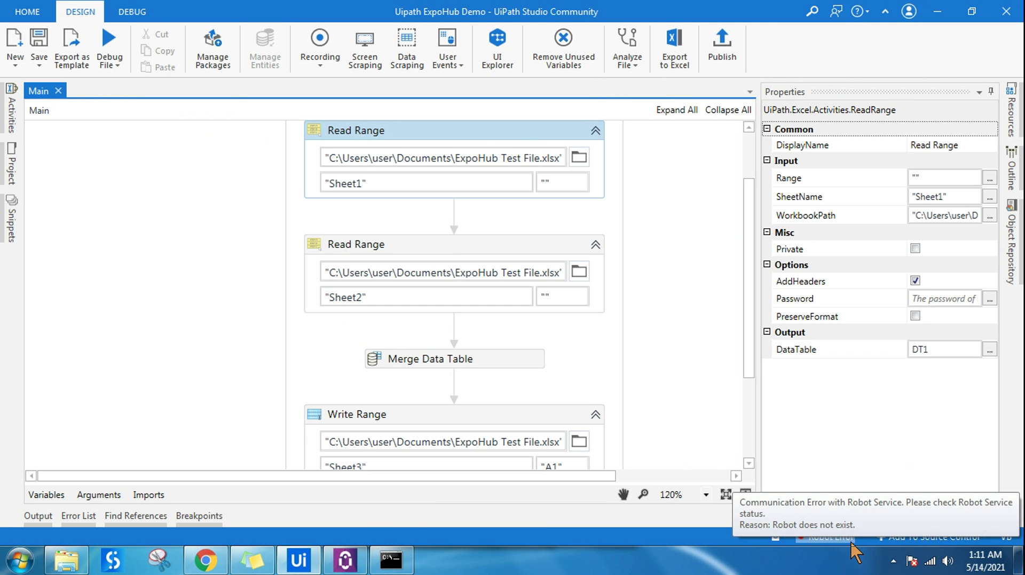
pyautogui.click(188, 241)
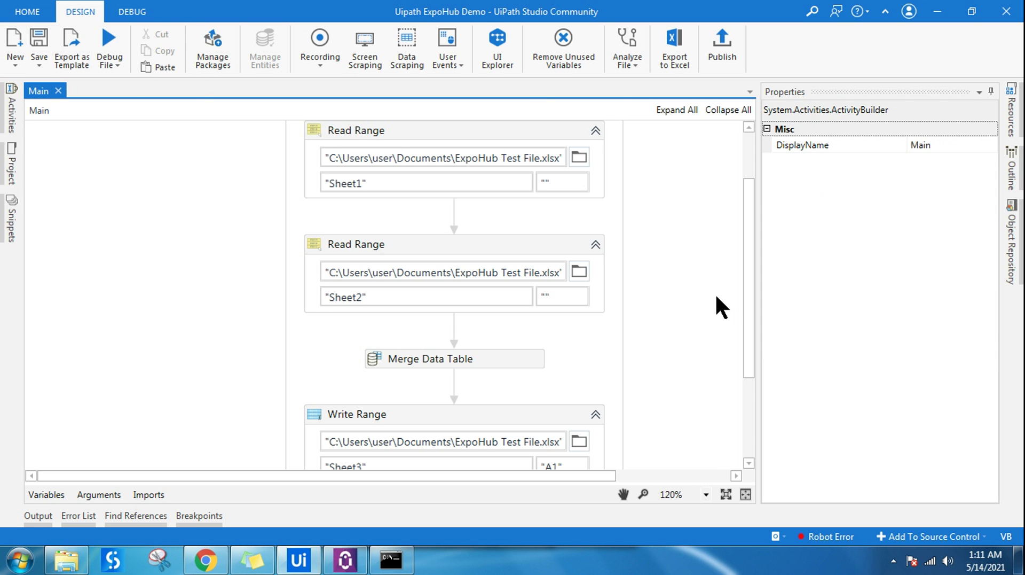
pyautogui.click(111, 63)
pyautogui.click(145, 88)
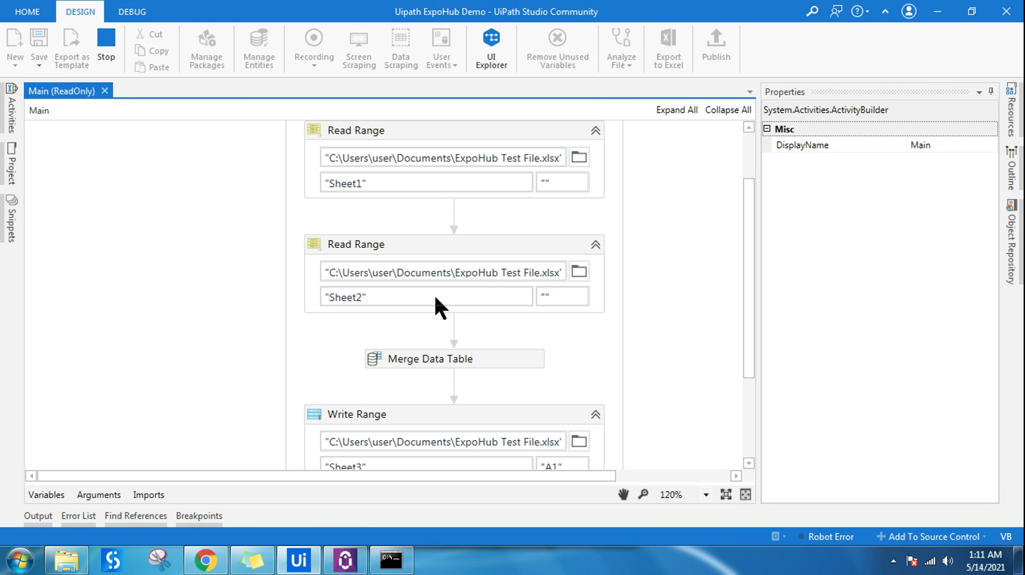
# - Close UiPath Studio after the robot communication error
pyautogui.moveTo(825, 542)
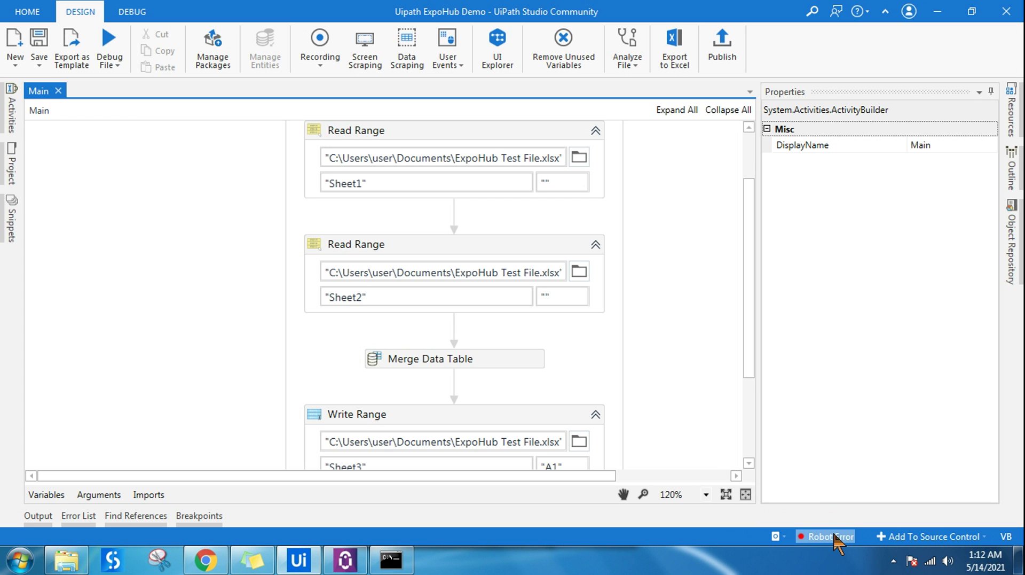
pyautogui.click(1008, 12)
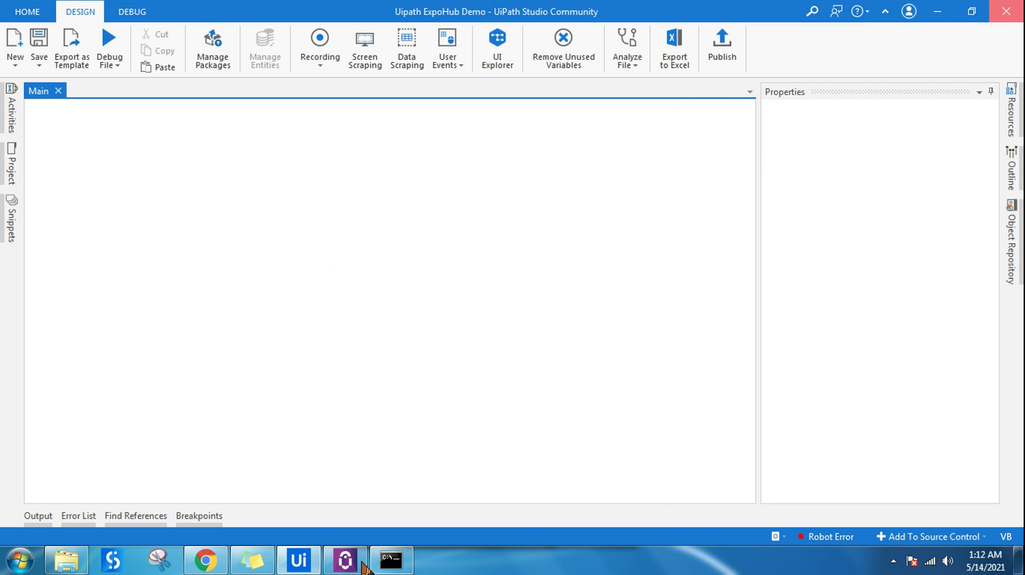
pyautogui.click(346, 561)
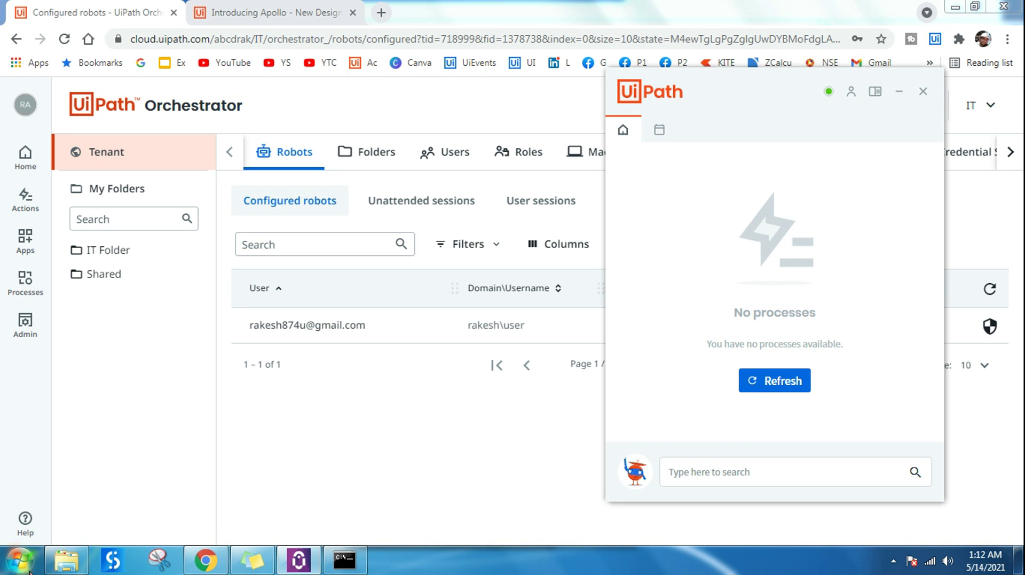
# - Relaunch UiPath Studio and open the Uipath ExpoHub Demo project from the start screen
pyautogui.click(106, 560)
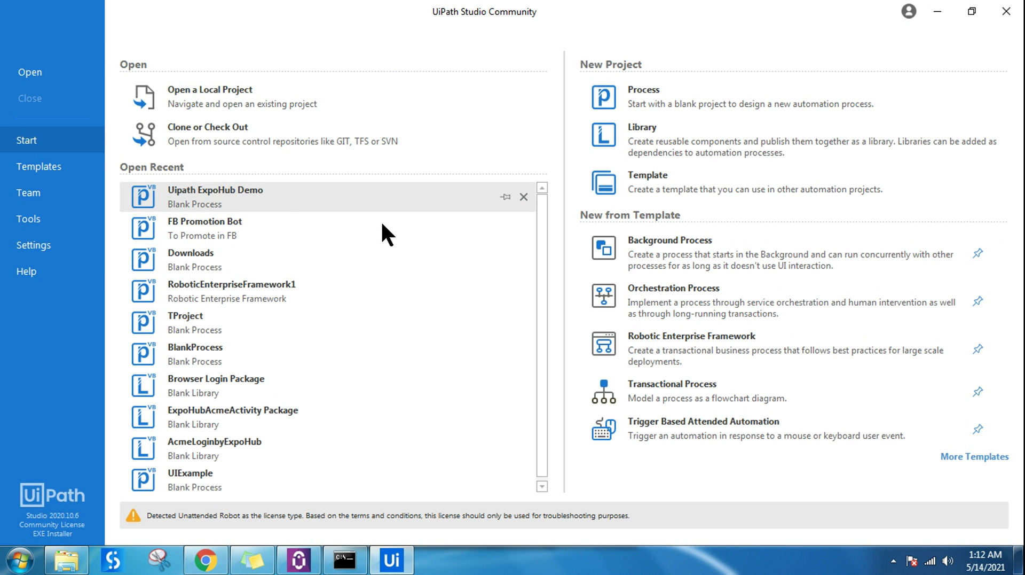
pyautogui.click(229, 198)
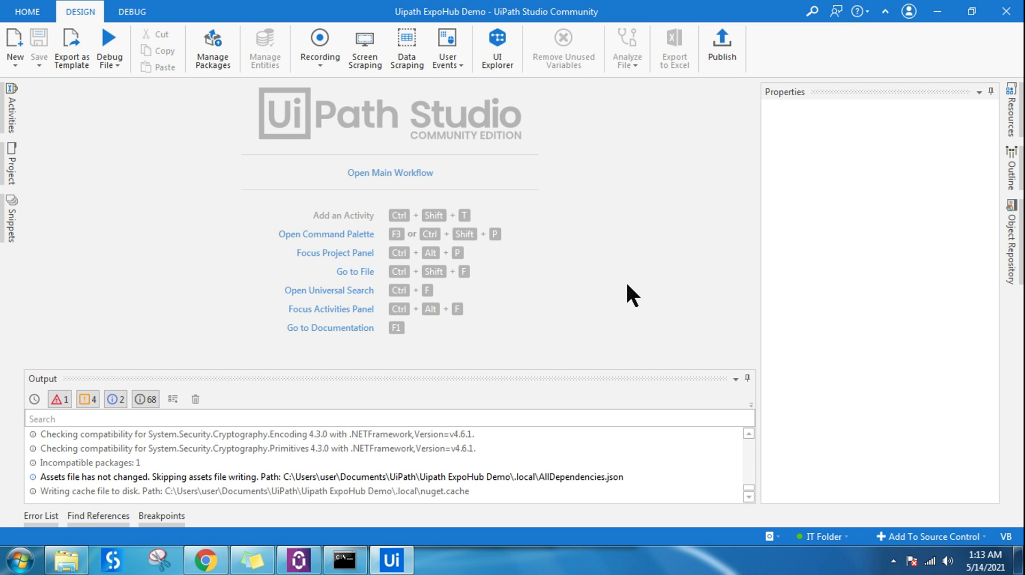
# - Bring Chrome back to the front, showing Orchestrator's Configured robots page with one Unattended robot
pyautogui.moveTo(203, 556)
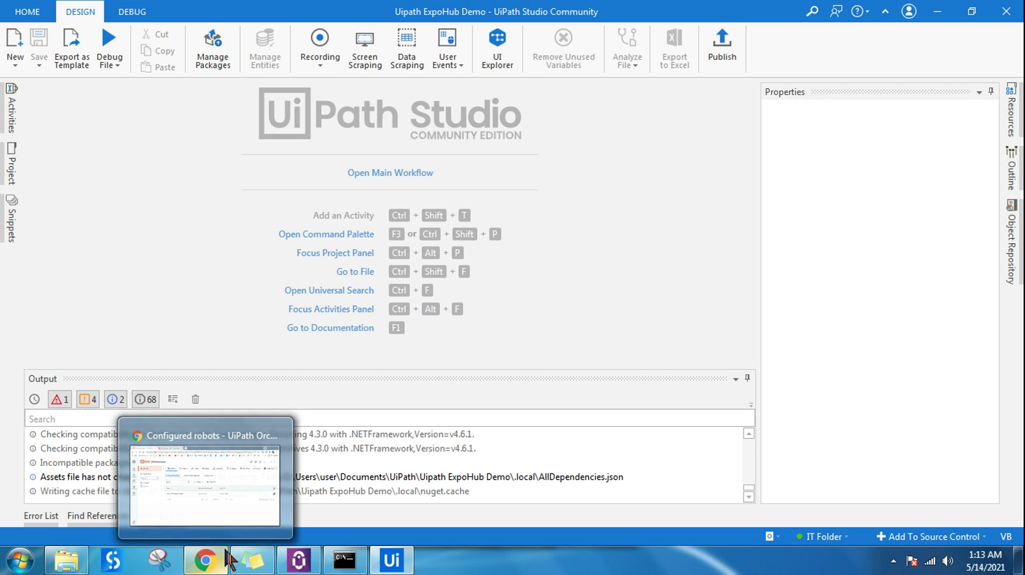
pyautogui.click(206, 487)
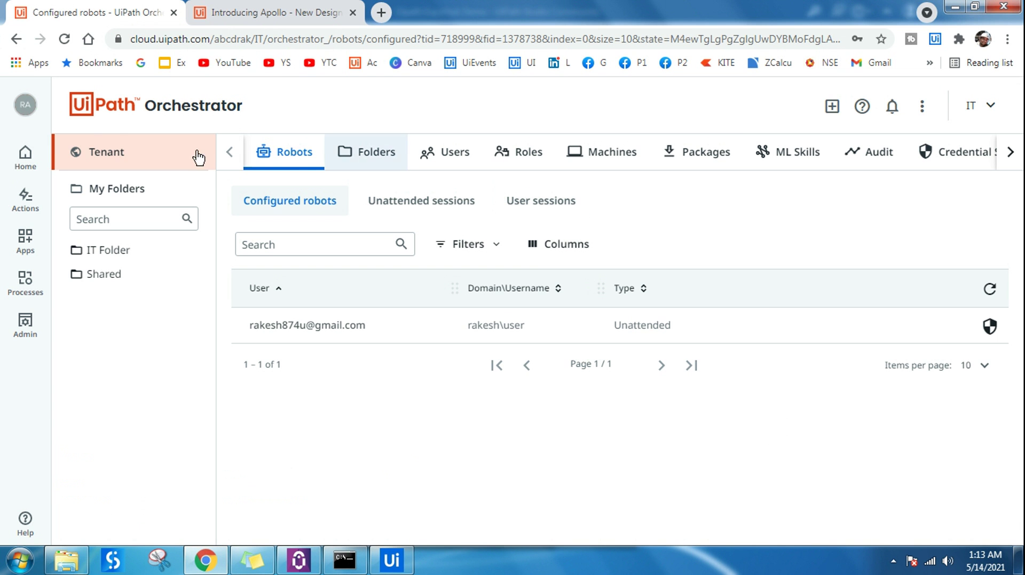